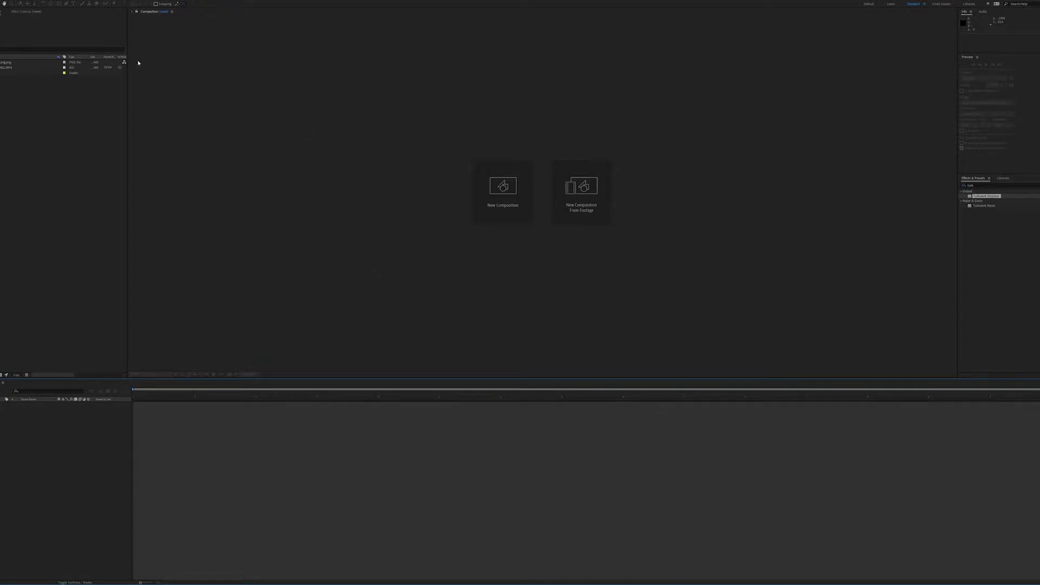
Create a new composition from the imported MP4 drone clip.
left_click_drag(16, 67, 379, 175)
left_click_drag(501, 201, 501, 200)
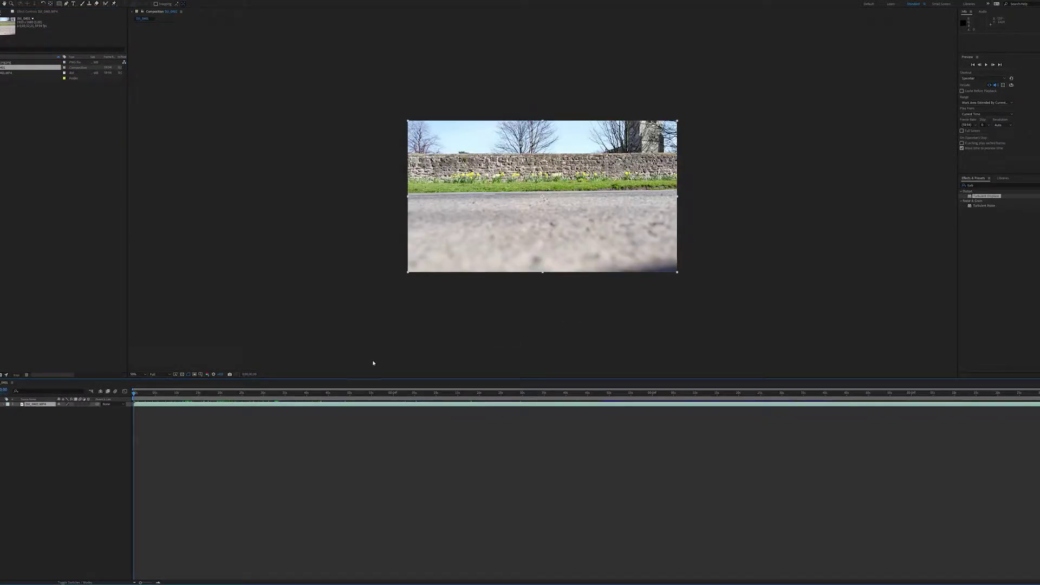
Trim the drone clip so the layer starts at the aerial view of the church and ends over the village.
left_click_drag(243, 395, 687, 396)
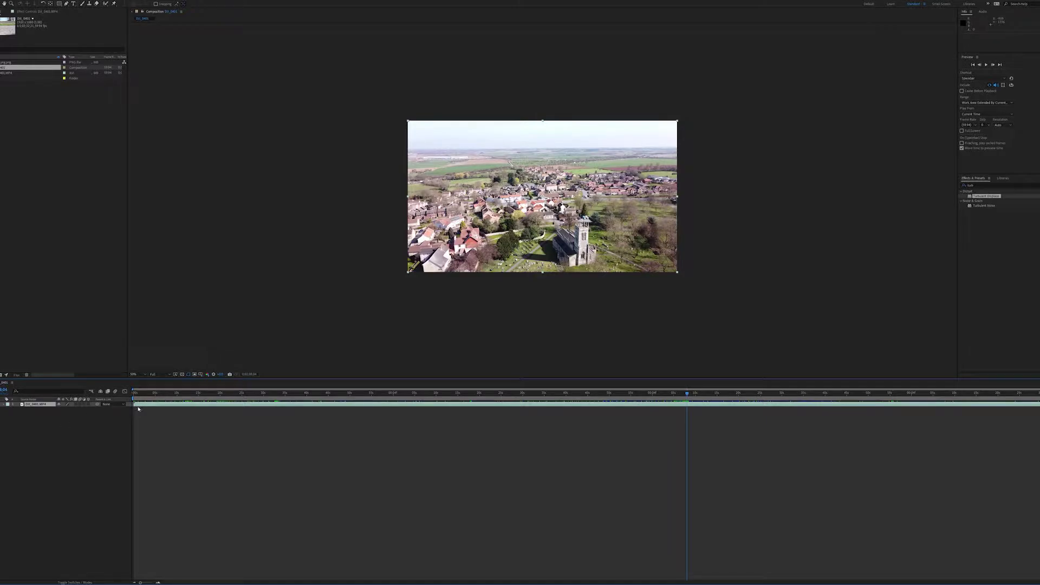
left_click_drag(134, 404, 207, 401)
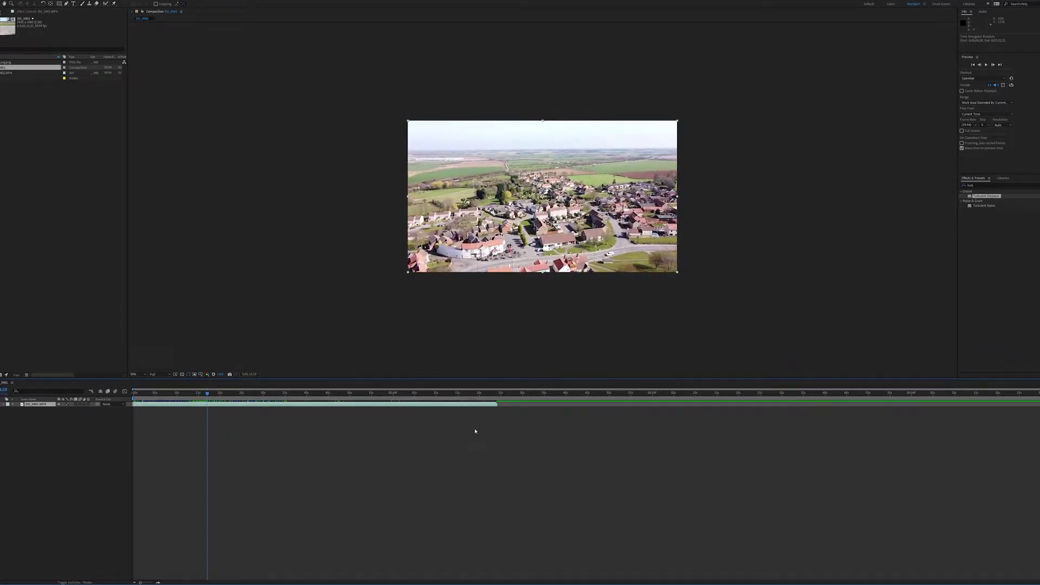
left_click_drag(496, 407, 207, 404)
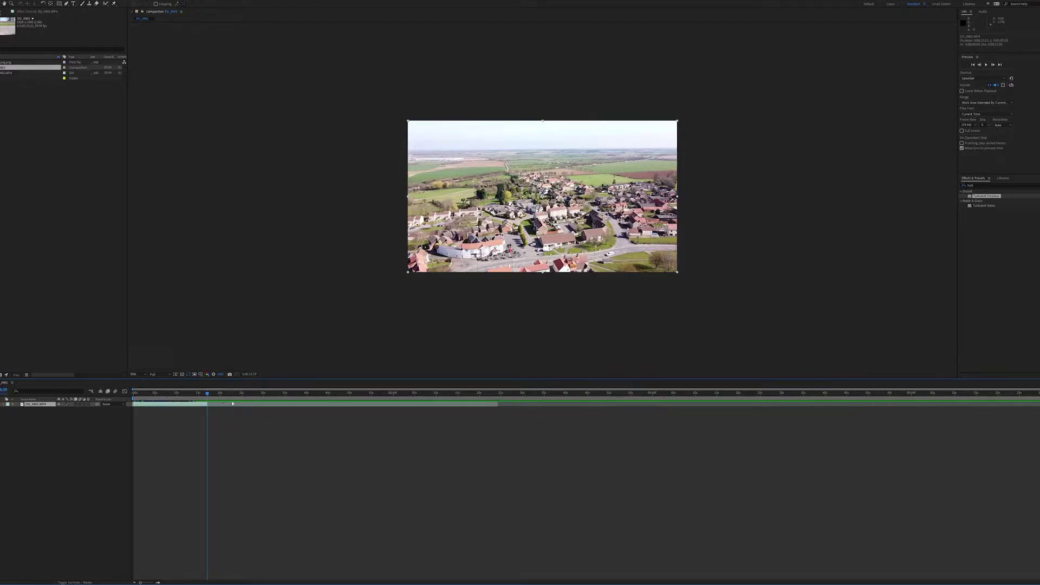
Set the work area to the trimmed clip's length, trim the composition to it, and return to the first frame.
key("End")
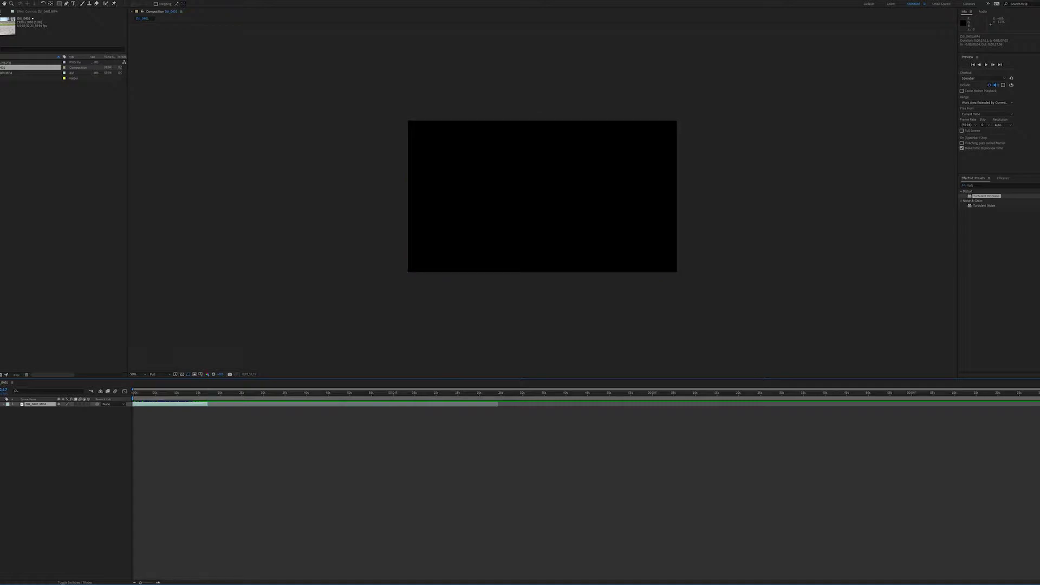
left_click_drag(1037, 398, 209, 398)
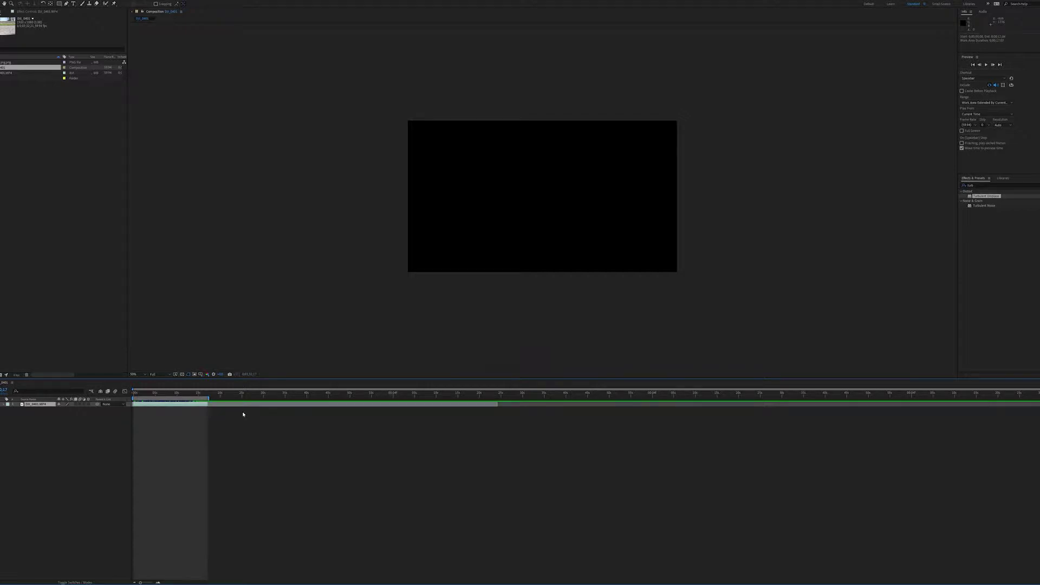
key("ctrl+shift+x")
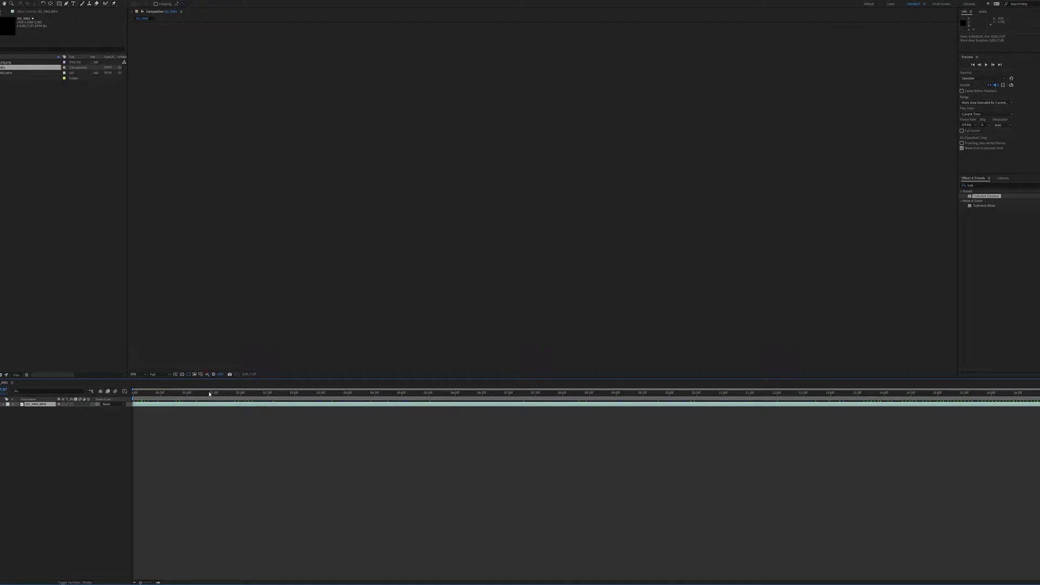
mouse_move(134, 394)
left_mouse_down()
mouse_move(464, 410)
mouse_move(140, 404)
left_mouse_up()
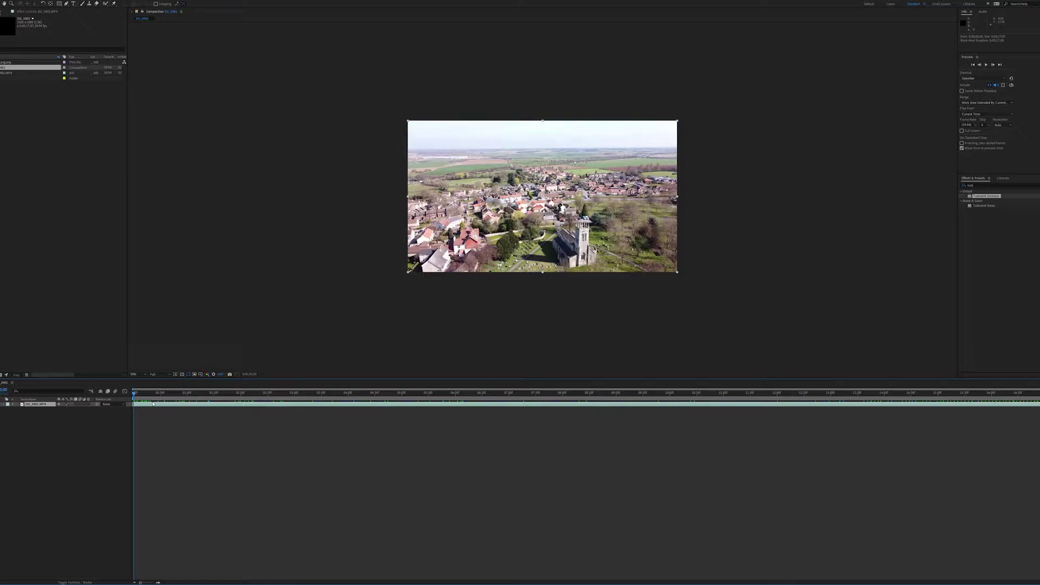
Find the 3D Camera Tracker effect and apply it to the drone footage layer for camera analysis.
left_click(1035, 185)
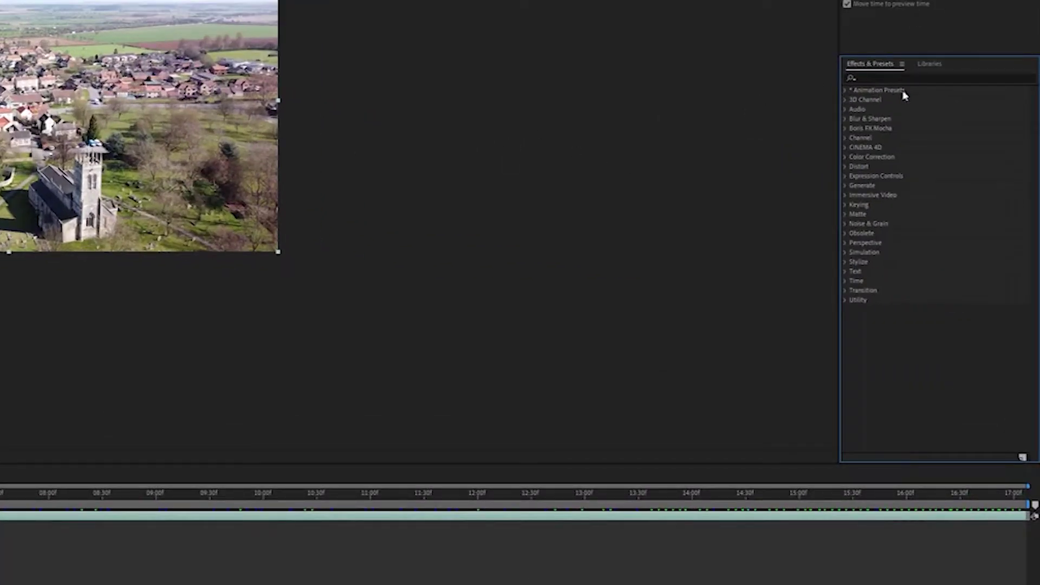
left_click(885, 80)
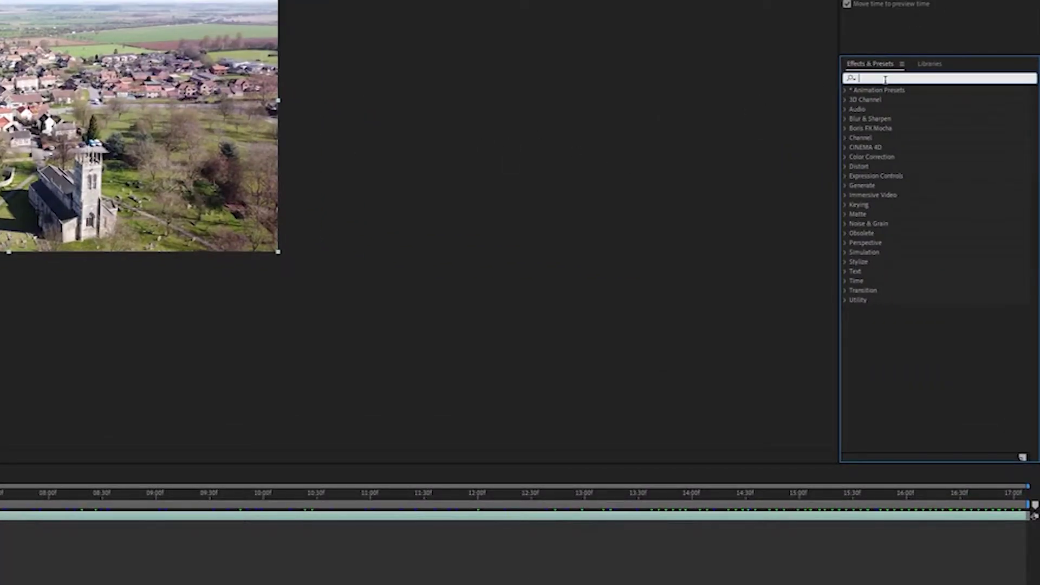
type("3d camer")
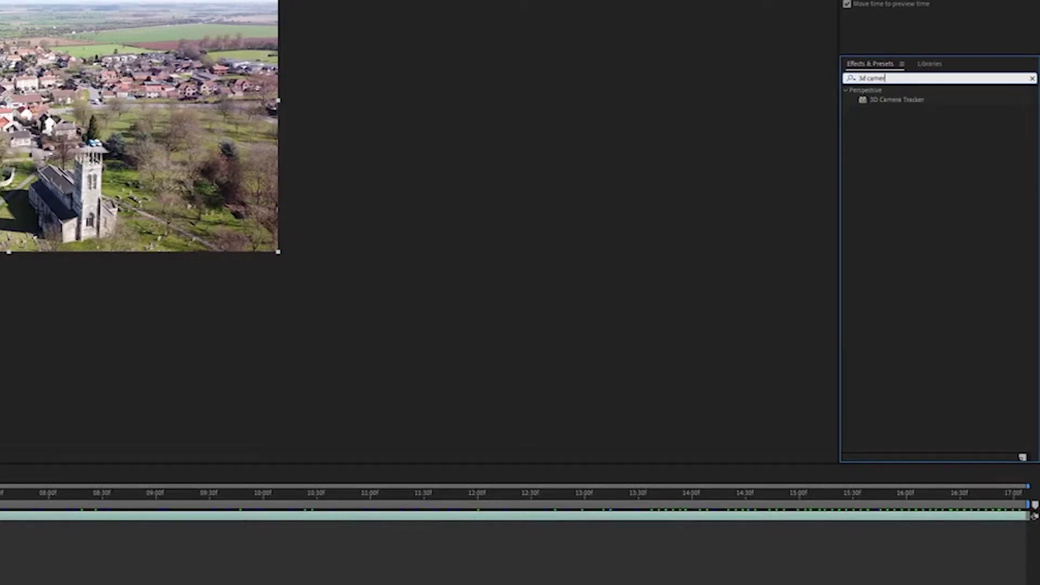
left_click_drag(924, 101, 162, 262)
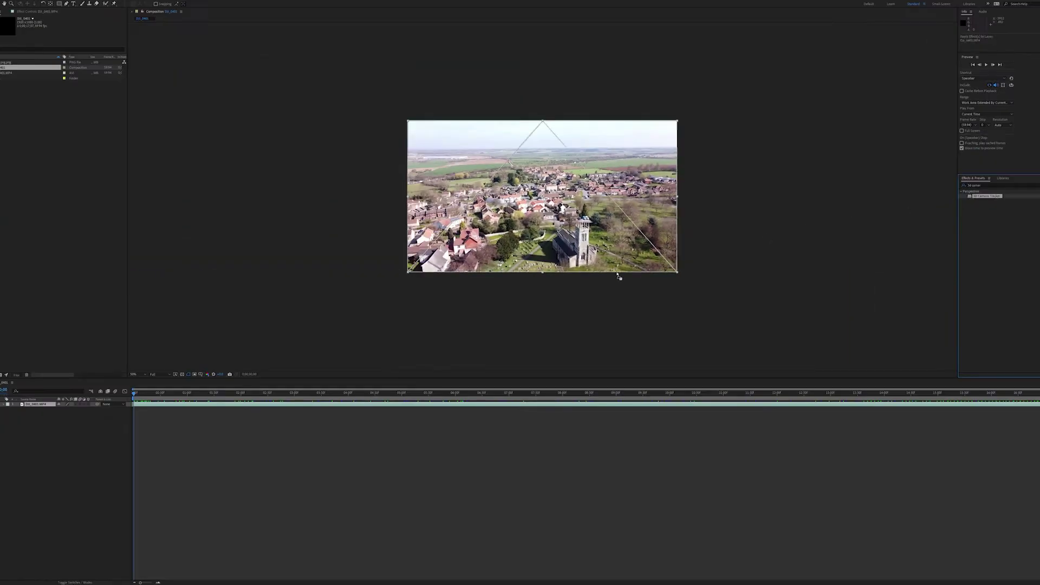
left_click_drag(619, 277, 552, 221)
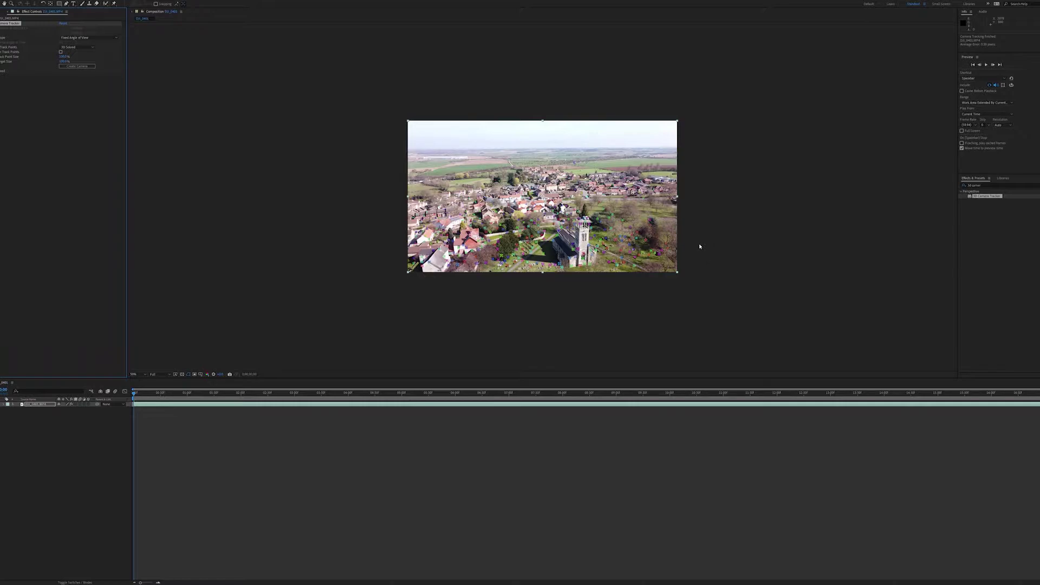
Create a track null and camera from the tracking points on the churchyard ground beside the church.
left_click(607, 231)
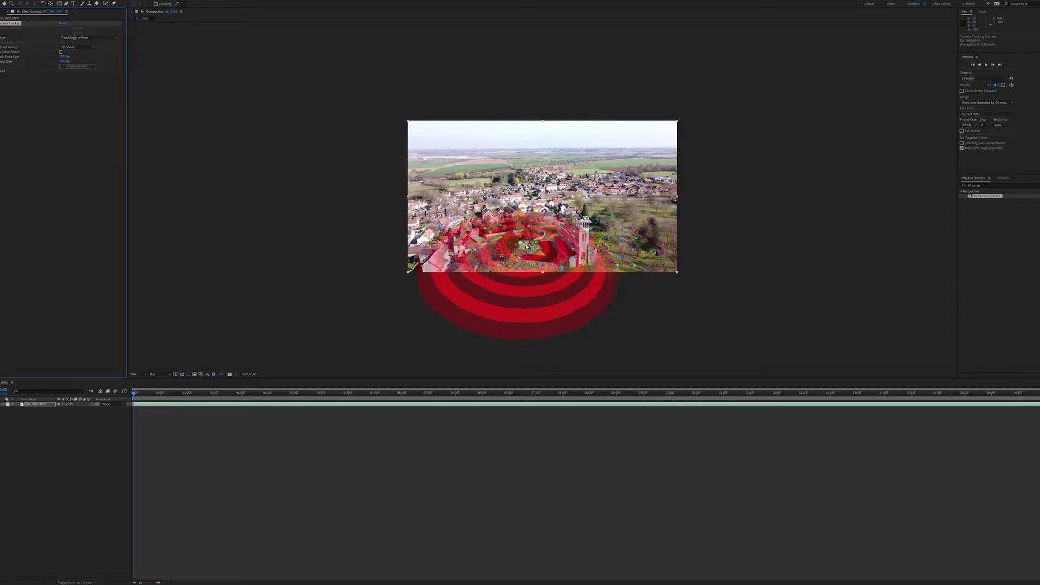
left_click(526, 246)
left_click(526, 246)
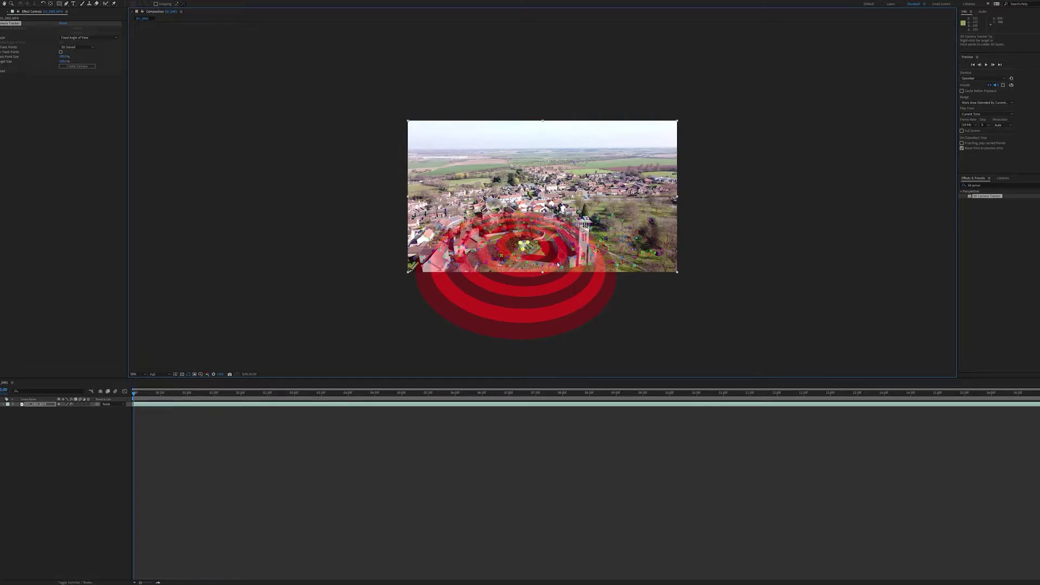
left_click(468, 352)
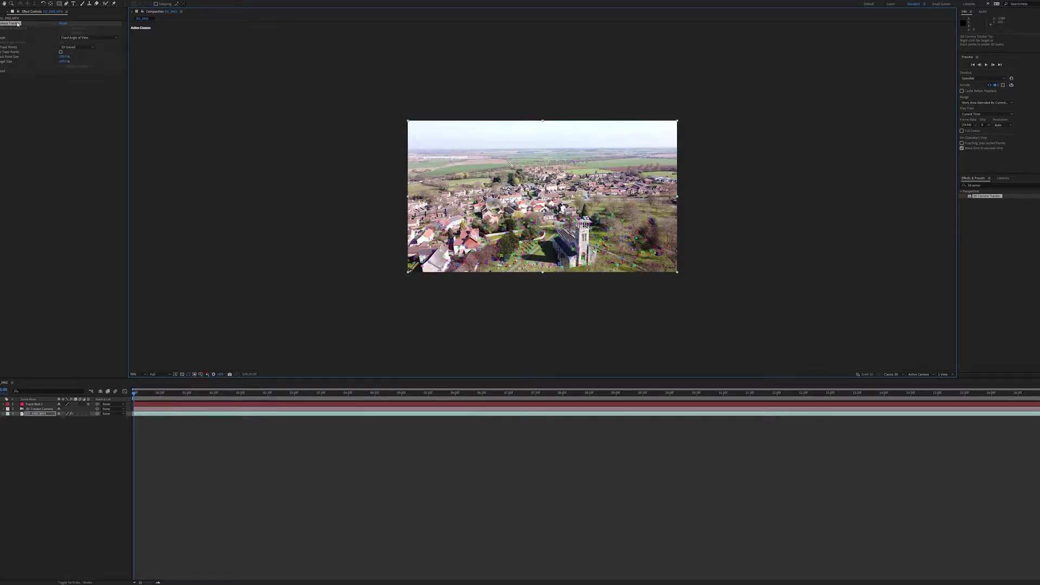
Add the cloud PNG to the composition as the topmost layer, centred over the village footage.
key("ctrl+0")
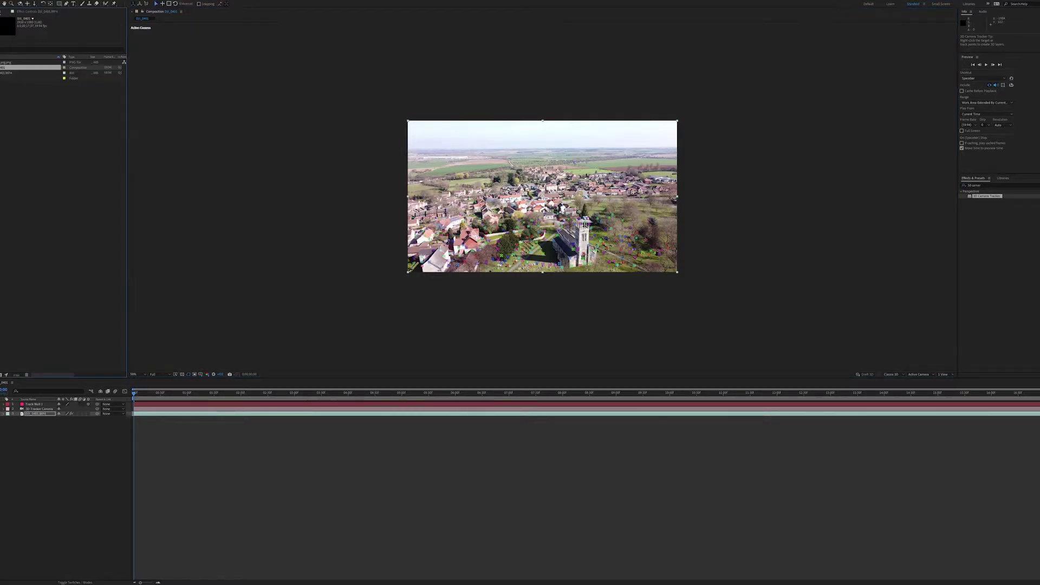
left_click(3, 63)
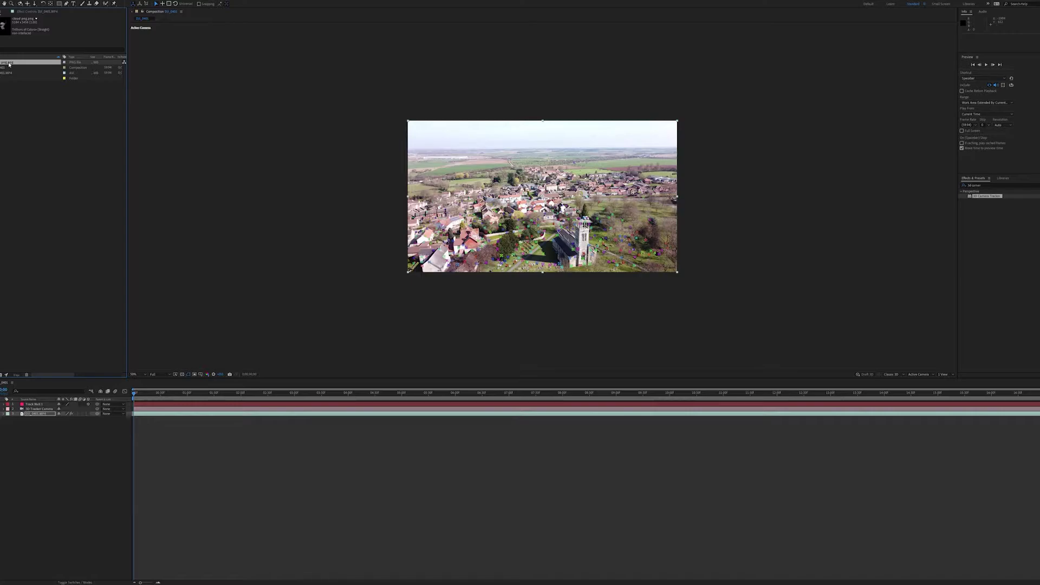
left_click_drag(8, 65, 536, 221)
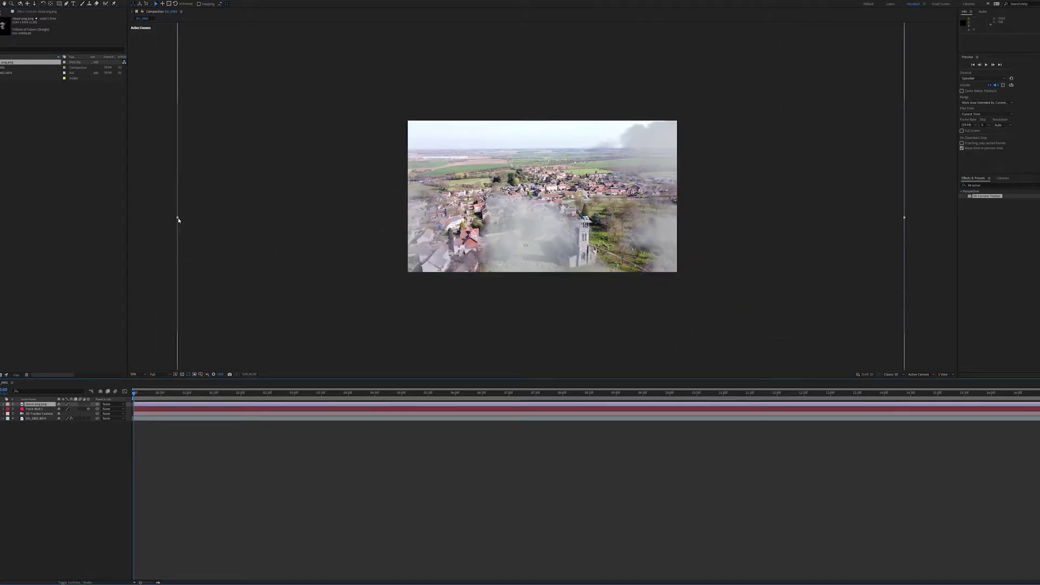
Scale the cloud layer down proportionally so its frame extends only moderately beyond the video frame.
left_click_drag(179, 220, 325, 221)
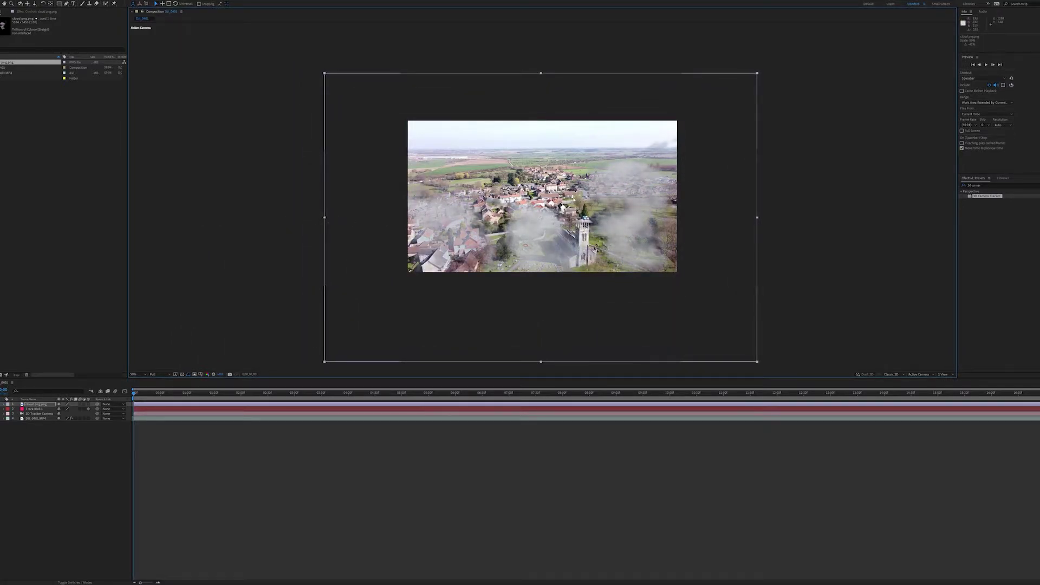
left_click(334, 219)
left_click(326, 220)
mouse_move(325, 218)
left_mouse_down()
mouse_move(357, 219)
mouse_move(316, 218)
mouse_move(409, 218)
mouse_move(332, 220)
mouse_move(343, 221)
left_mouse_up()
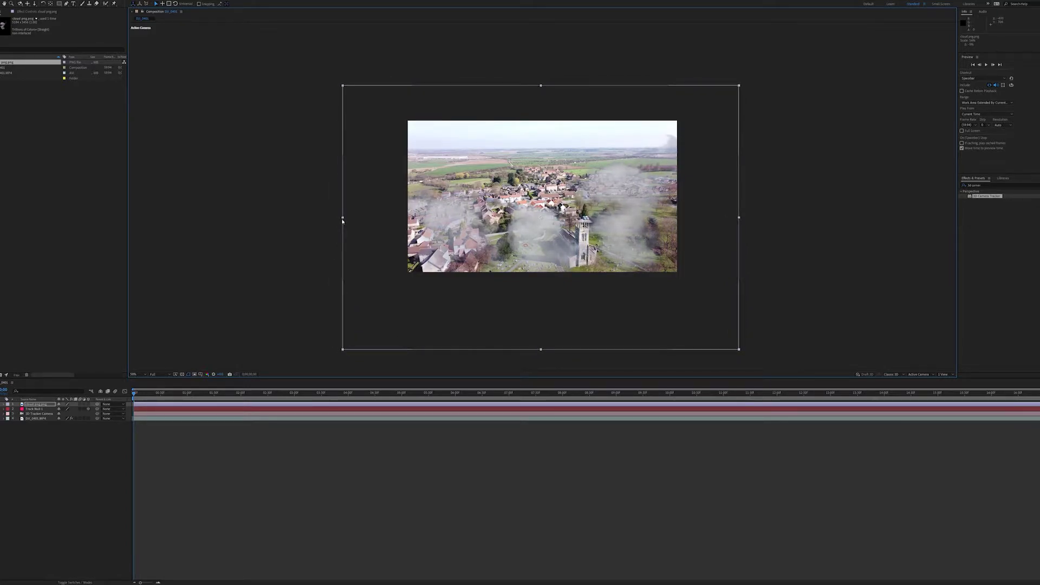
left_click(317, 222)
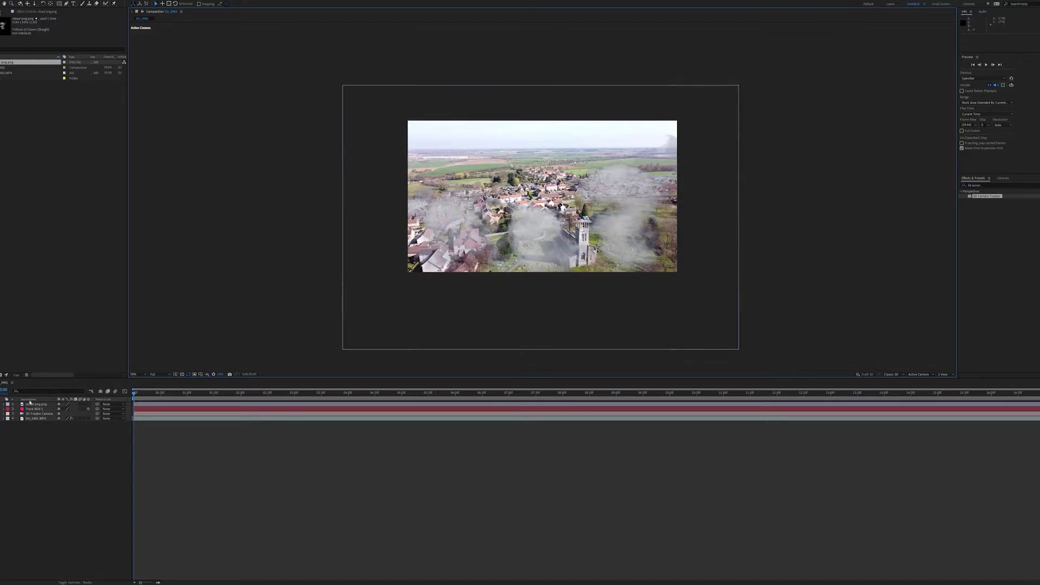
Make the cloud PNG a 3D layer and select it for positioning.
left_click(94, 413)
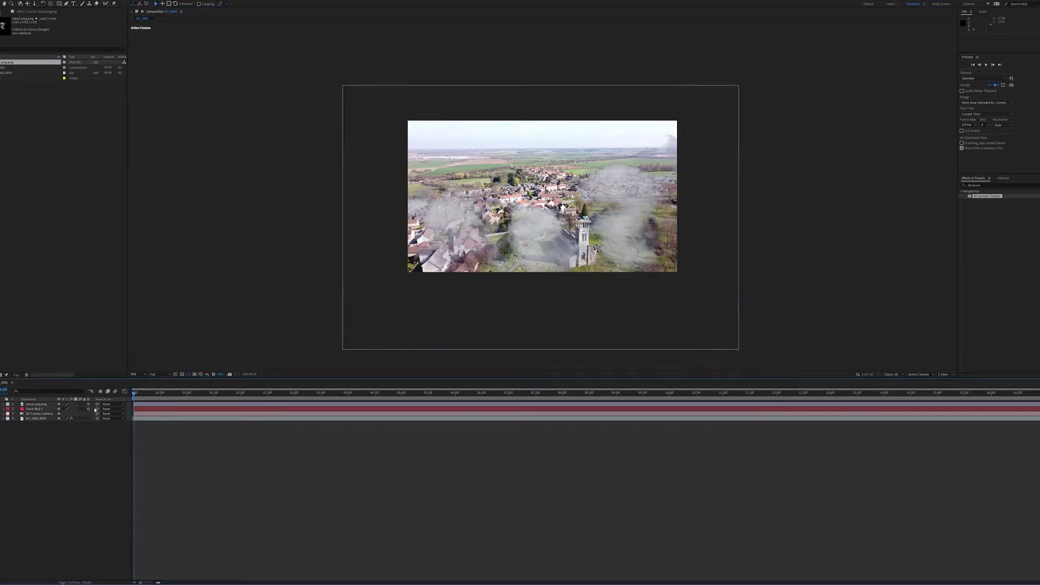
left_click(88, 409)
left_click(460, 321)
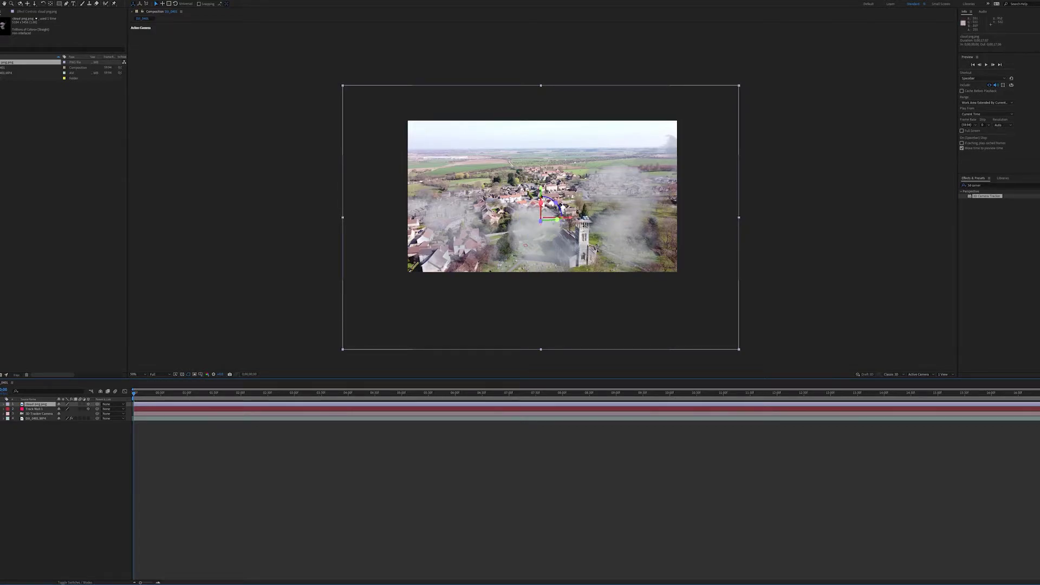
Move the cloud layer down so the mist lies low around the church and foreground houses.
left_click_drag(541, 190, 541, 212)
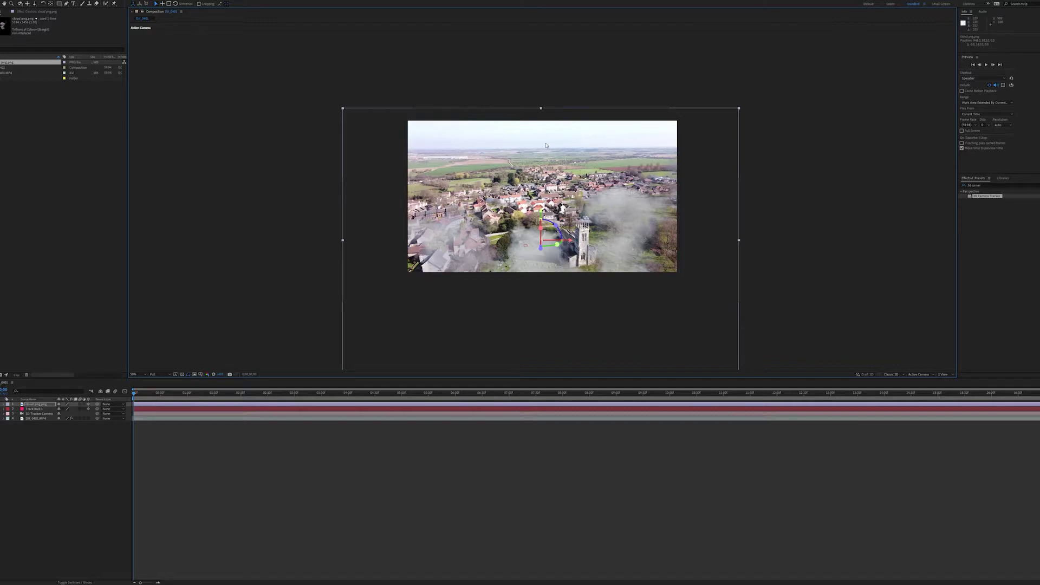
left_click_drag(564, 240, 565, 247)
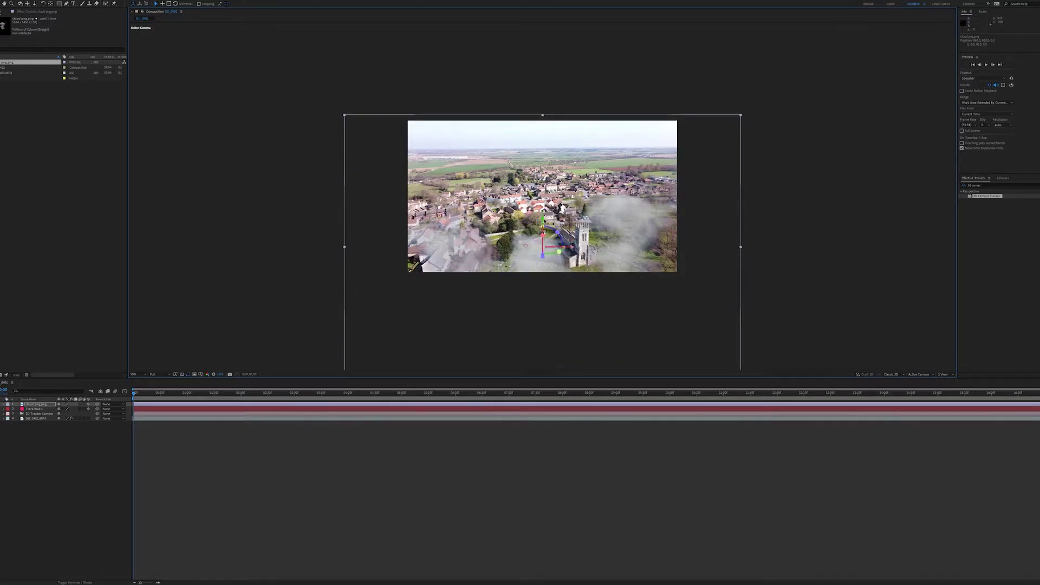
left_click(763, 215)
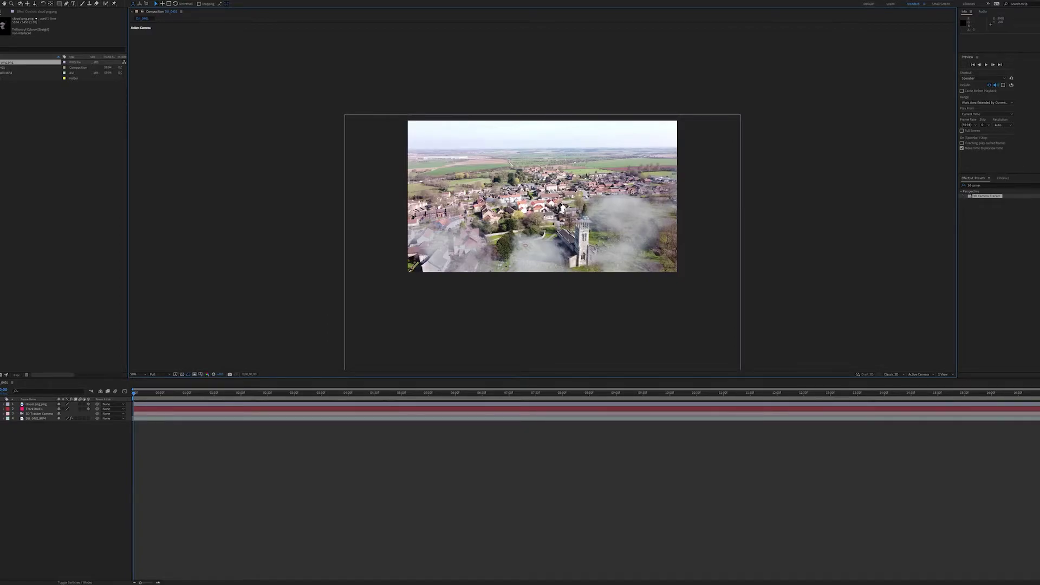
Find the Turbulent Displace effect and apply it to the cloud layer.
left_click(1035, 185)
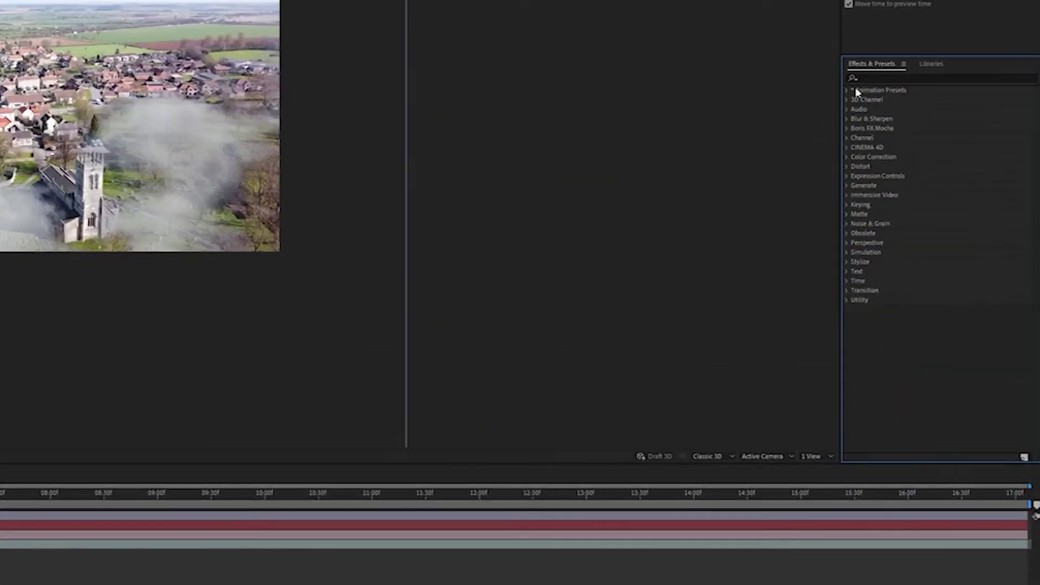
left_click(972, 185)
type("turb")
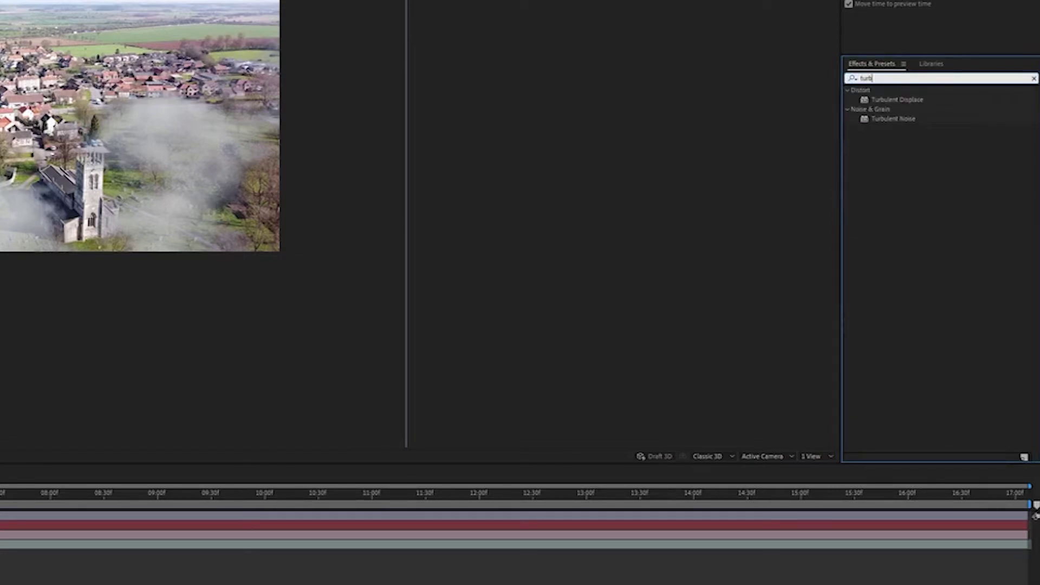
left_click(911, 99)
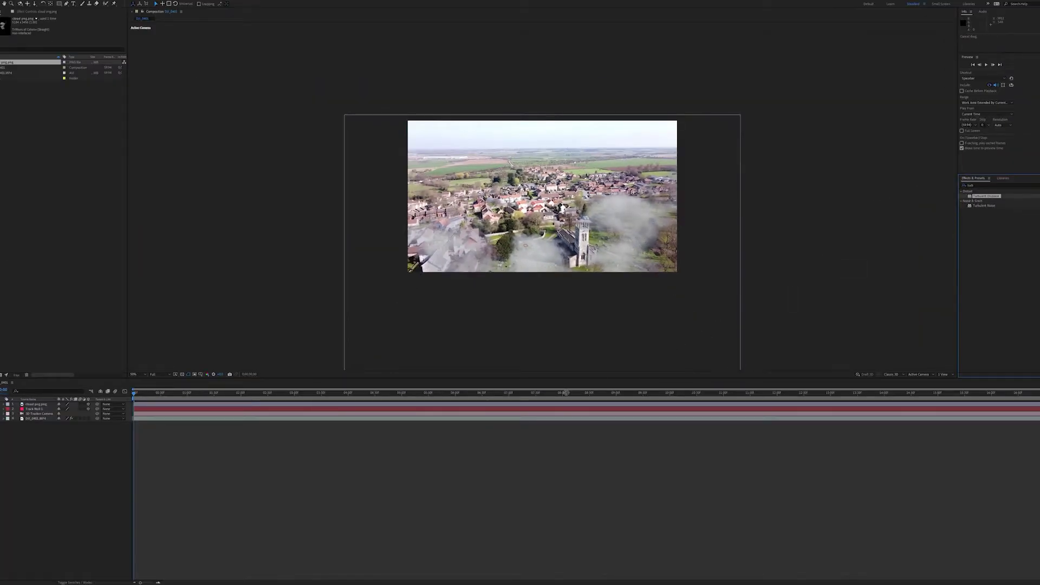
left_click_drag(565, 393, 550, 408)
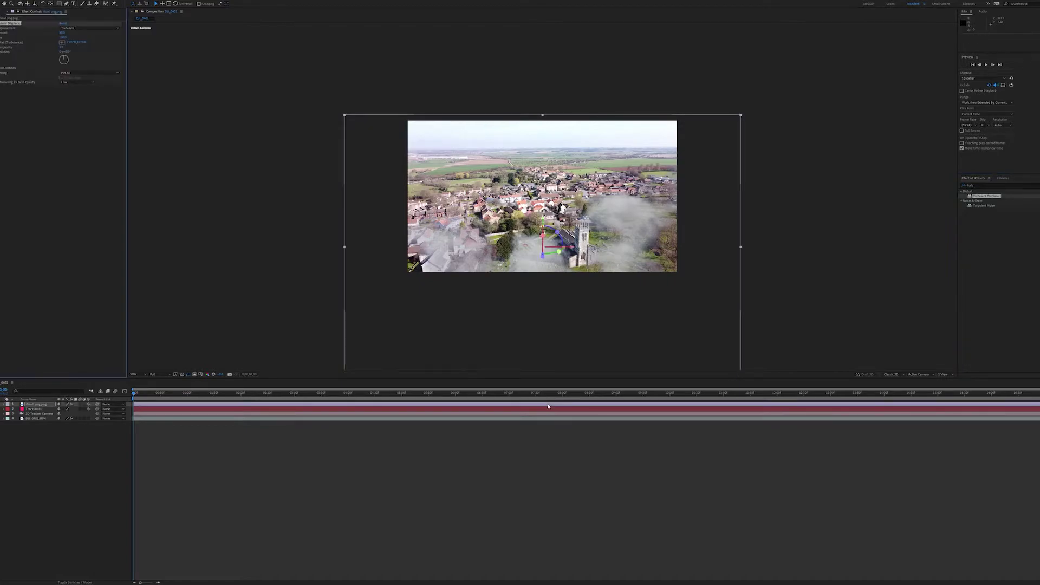
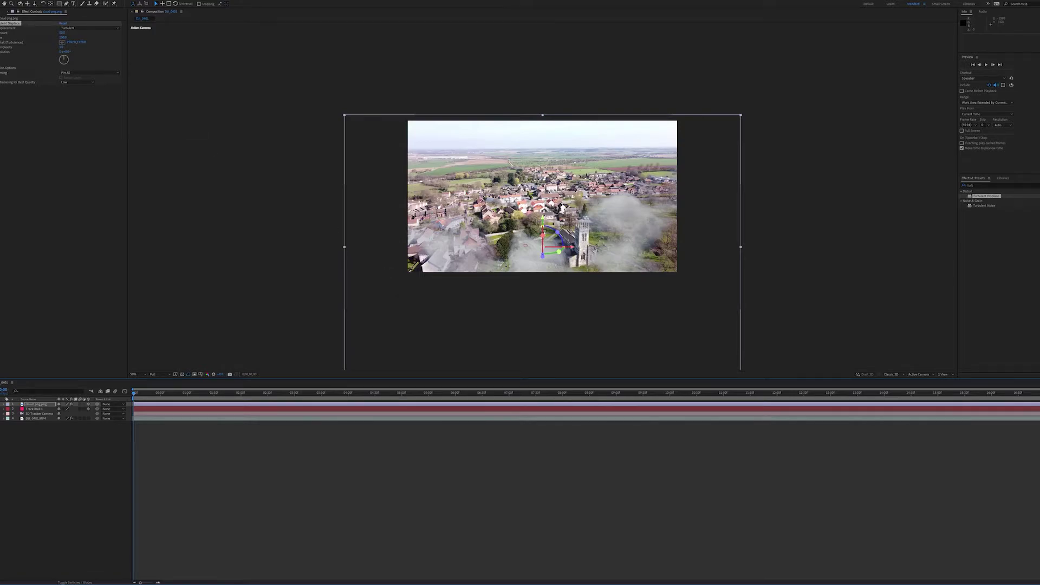
Animate Turbulent Displace's Evolution on the cloud layer, with a starting keyframe and a 90° keyframe at about 8 seconds.
left_click(64, 54)
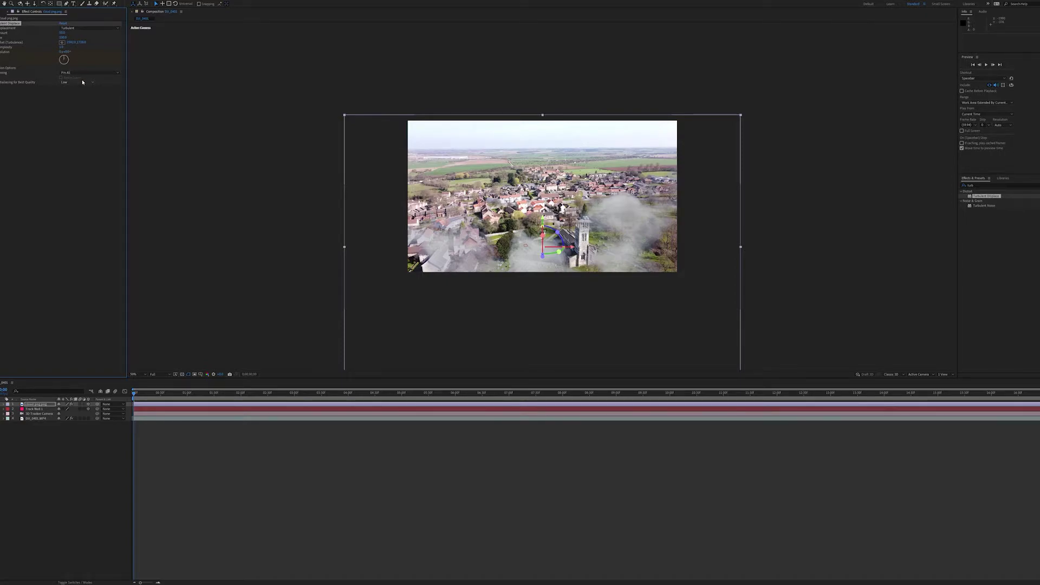
left_click(563, 395)
left_click_drag(564, 396, 562, 397)
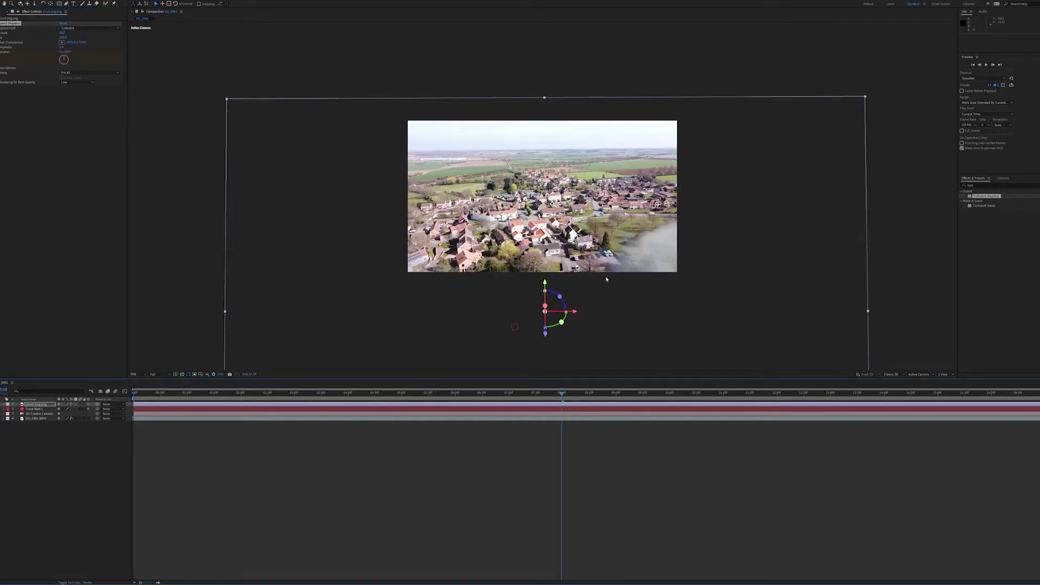
left_click(65, 51)
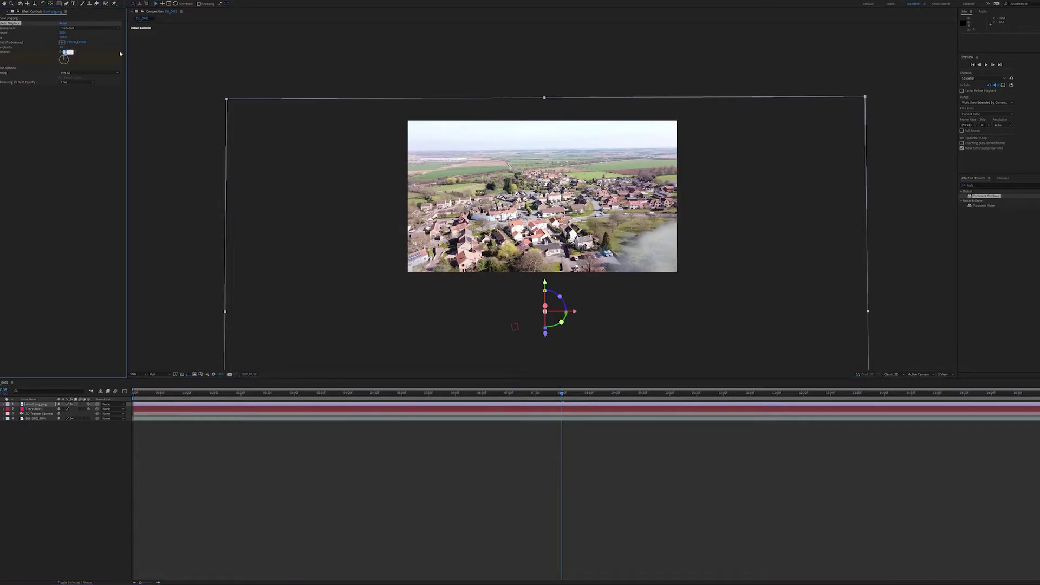
type("360")
key("Return")
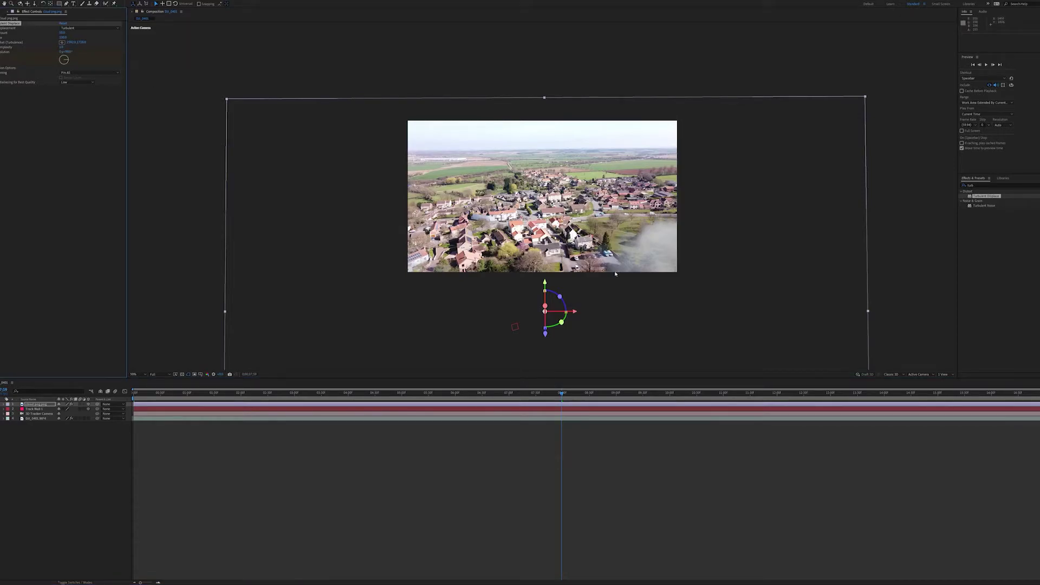
Set the cloud displacement's Evolution to 180° at a later point in the clip.
key("space")
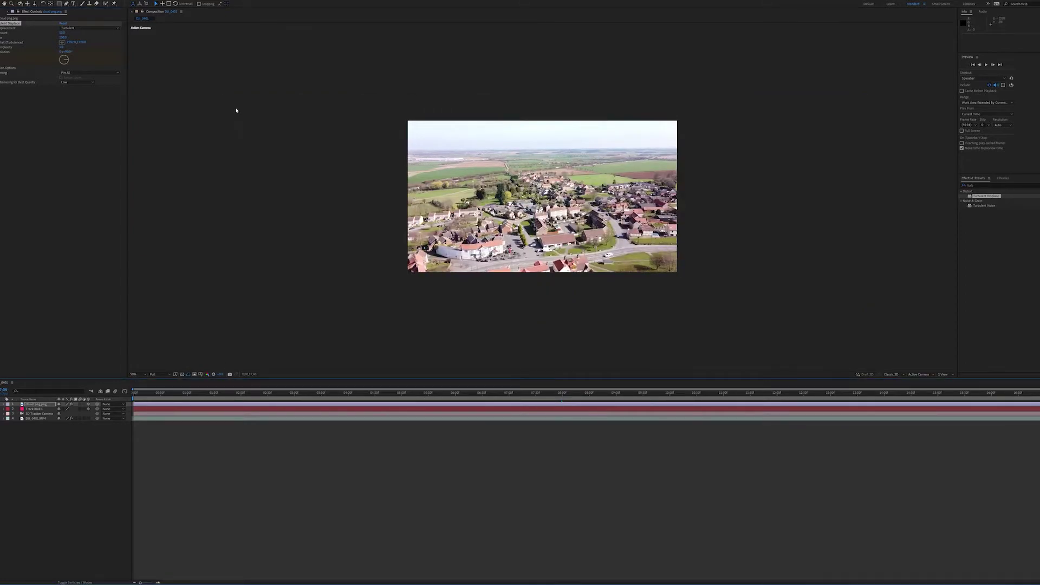
left_click(66, 52)
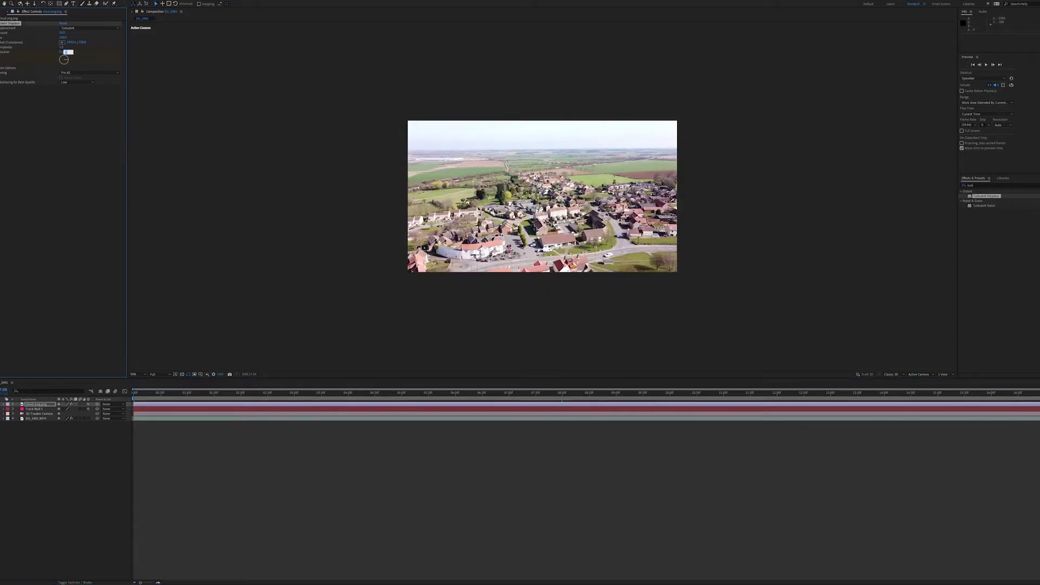
type("180")
key("Return")
Return to the first frame, deselect the cloud layer and enlarge the composition preview to fill the viewer.
left_click_drag(150, 394, 128, 395)
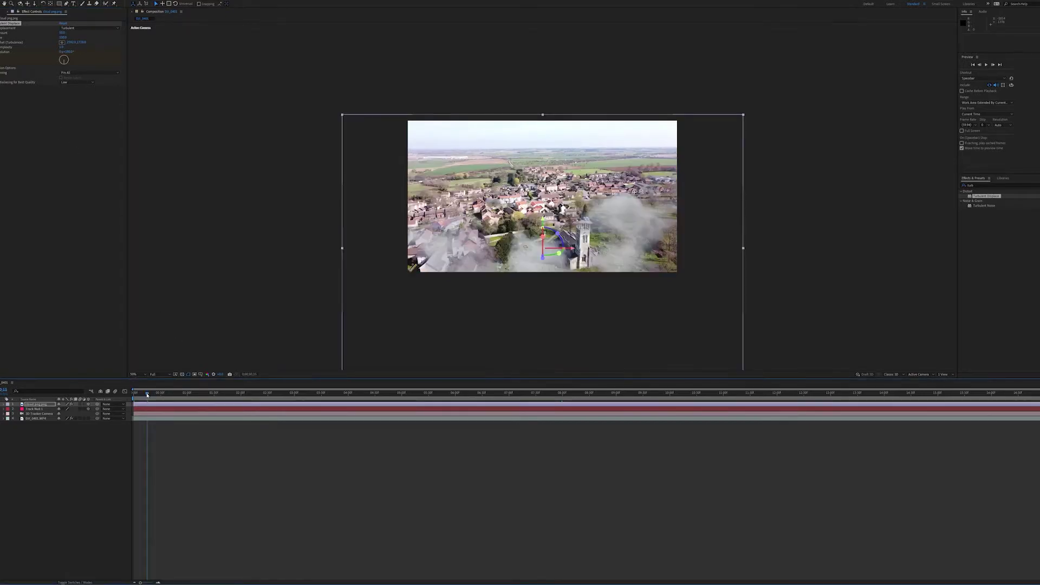
left_click(179, 463)
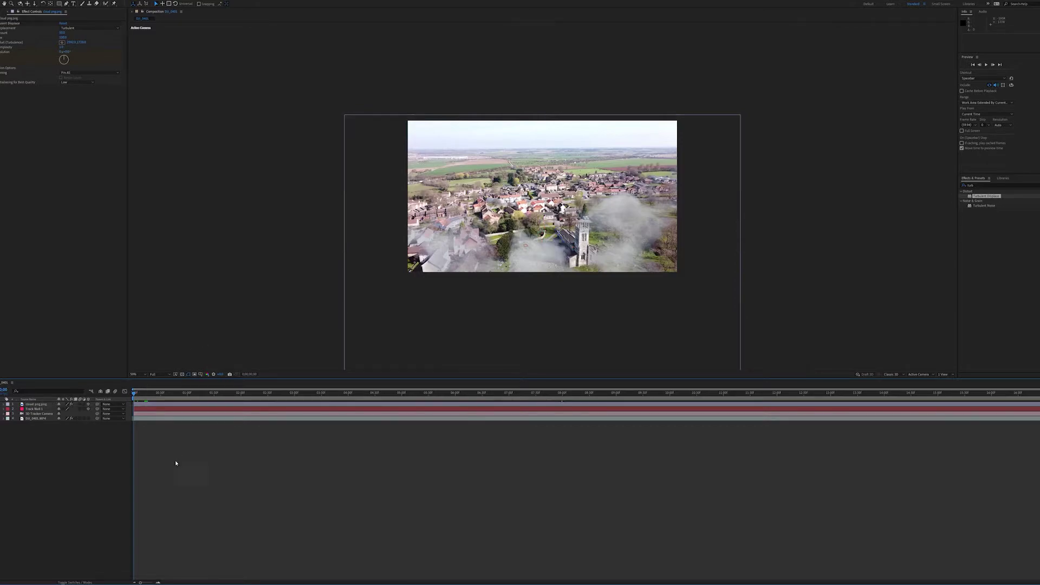
left_click(162, 373)
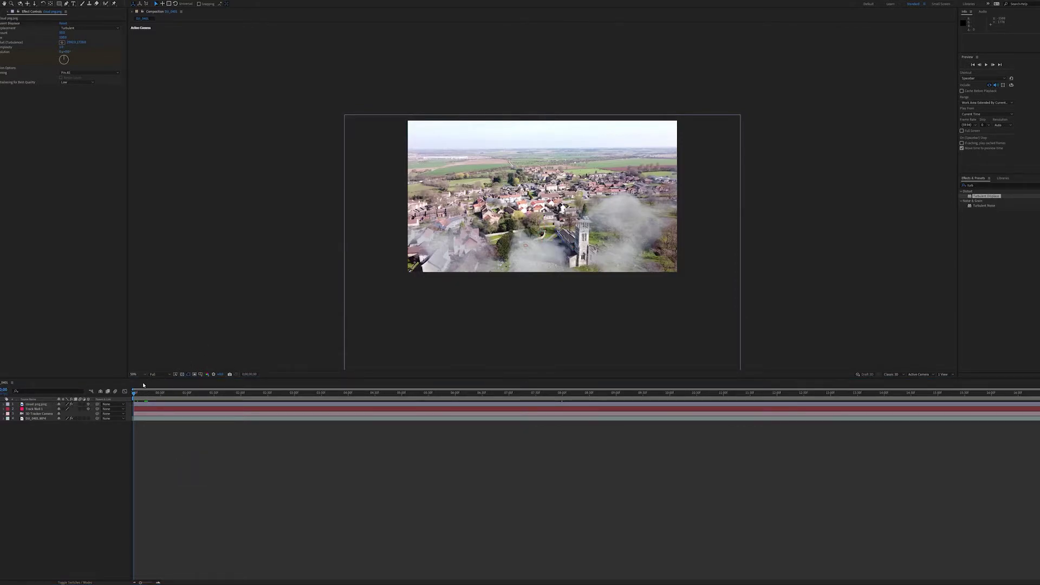
key("shift+slash")
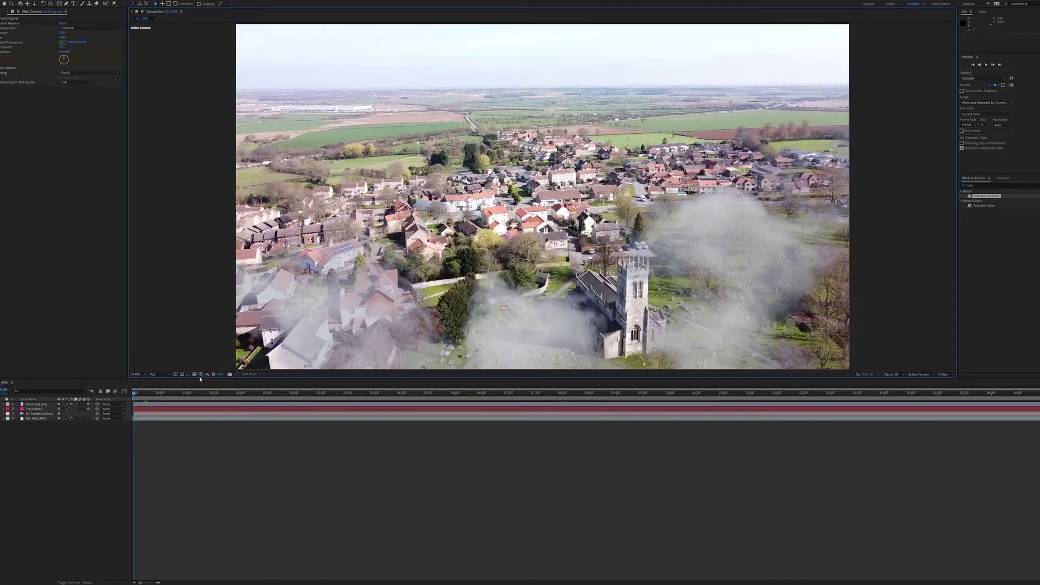
mouse_move(134, 395)
left_mouse_down()
mouse_move(797, 384)
mouse_move(135, 386)
mouse_move(699, 401)
mouse_move(129, 412)
left_mouse_up()
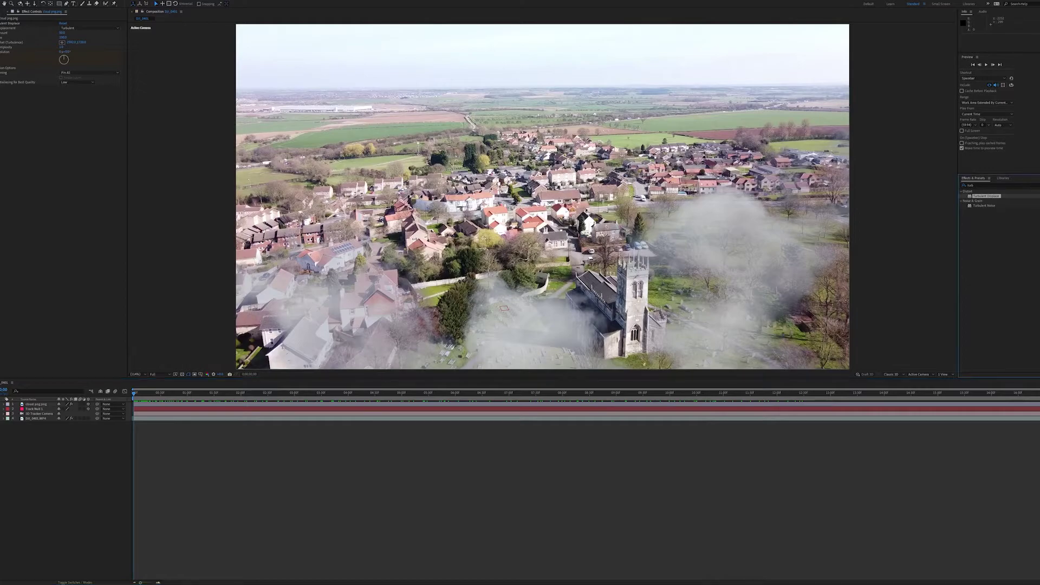
Find the Lumetri Color effect and apply it to the drone footage layer.
double_click(975, 185)
key("BackSpace")
type("lum")
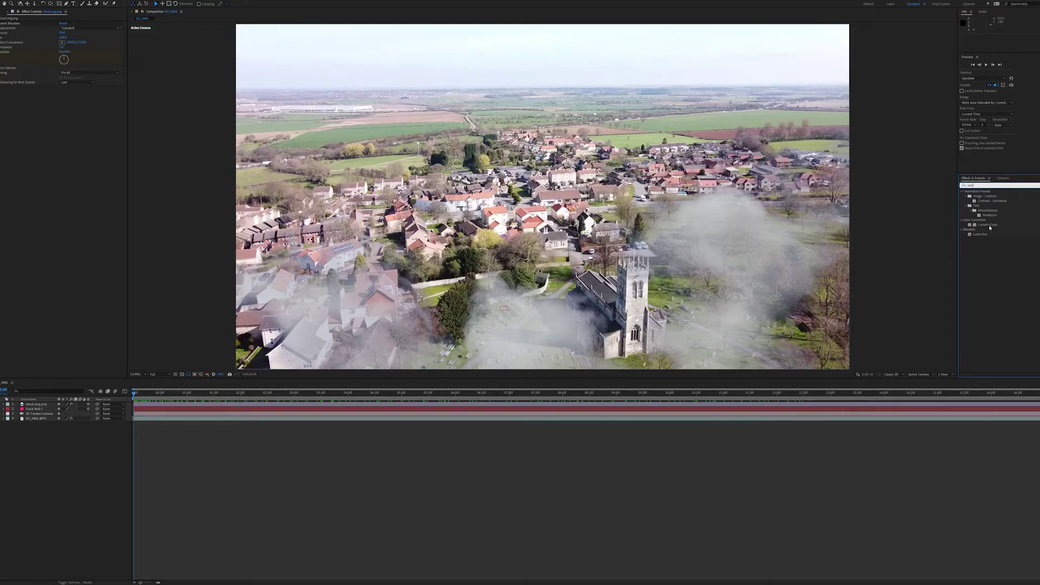
left_click_drag(991, 227, 296, 424)
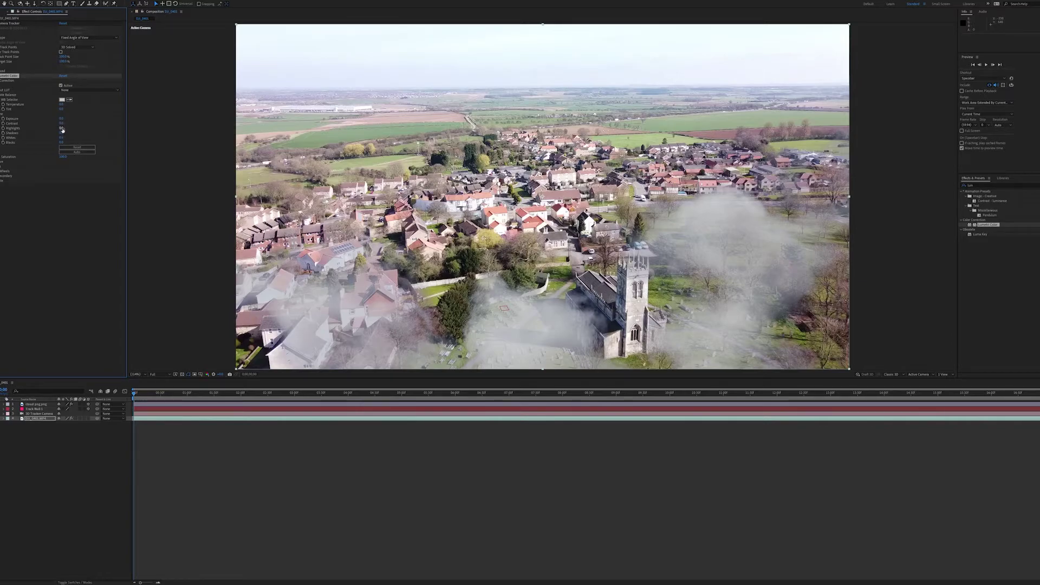
Lower the footage's highlights and whites in Lumetri Color's basic correction and adjust its exposure.
left_click_drag(57, 128, 15, 129)
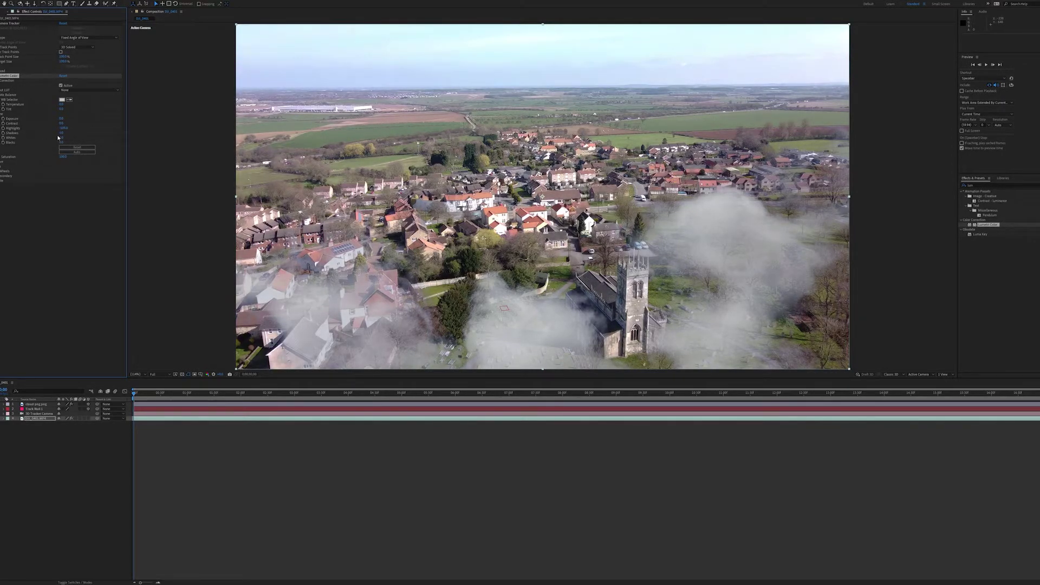
mouse_move(58, 137)
left_mouse_down()
mouse_move(44, 138)
mouse_move(54, 132)
left_mouse_up()
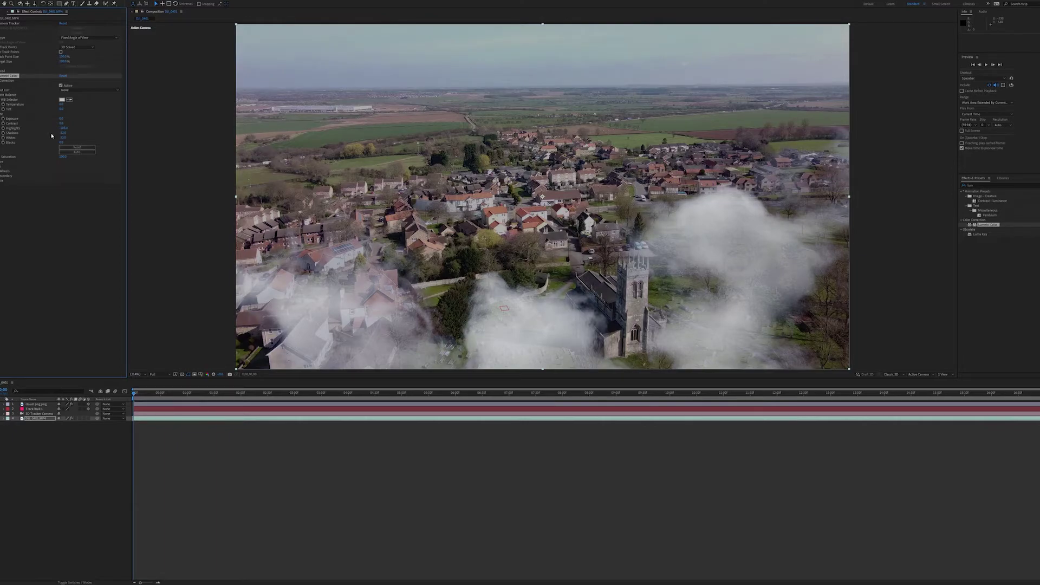
left_click_drag(61, 120, 61, 119)
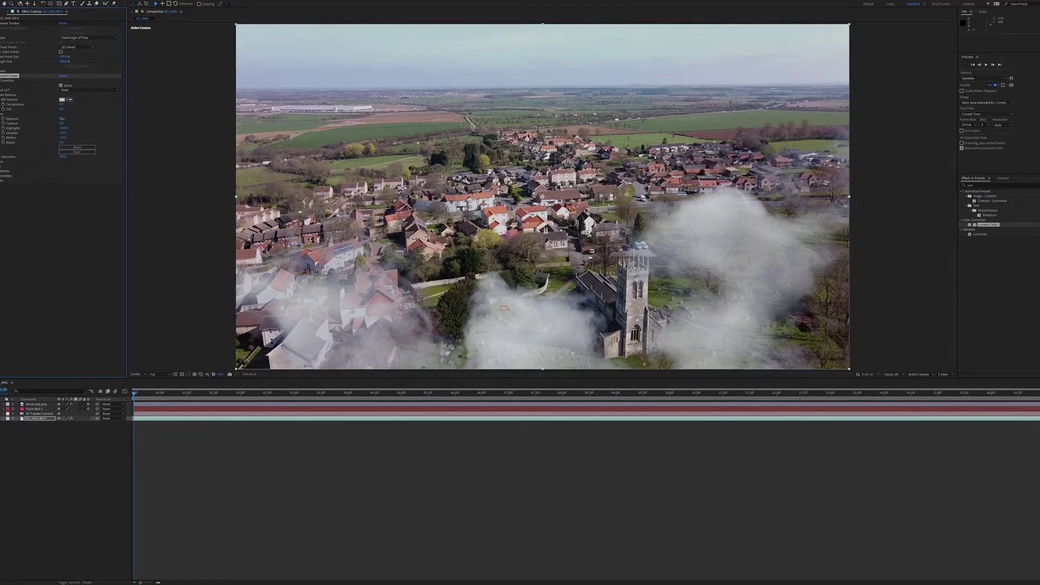
left_click(63, 119)
type("0")
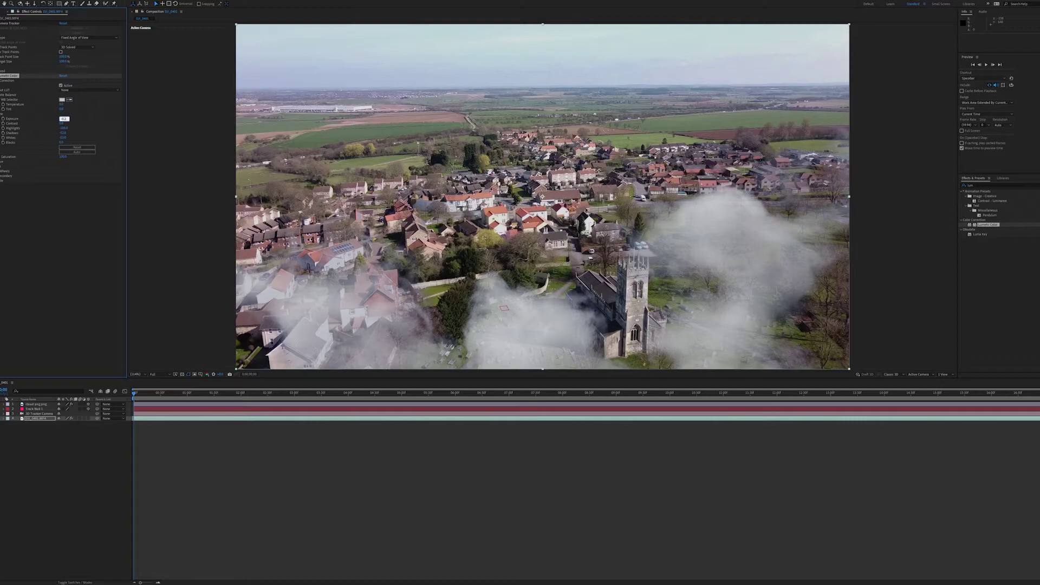
key("Return")
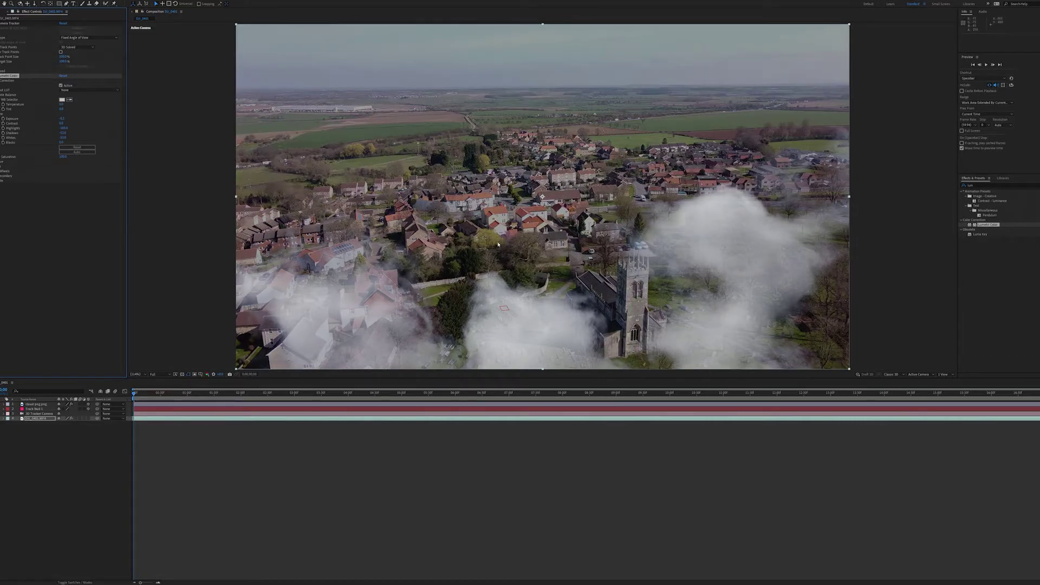
Reduce the drone footage's saturation and readjust its exposure to balance the brightness.
left_click(2, 157)
left_click_drag(59, 166, 41, 167)
left_click(63, 119)
type("0")
key("Return")
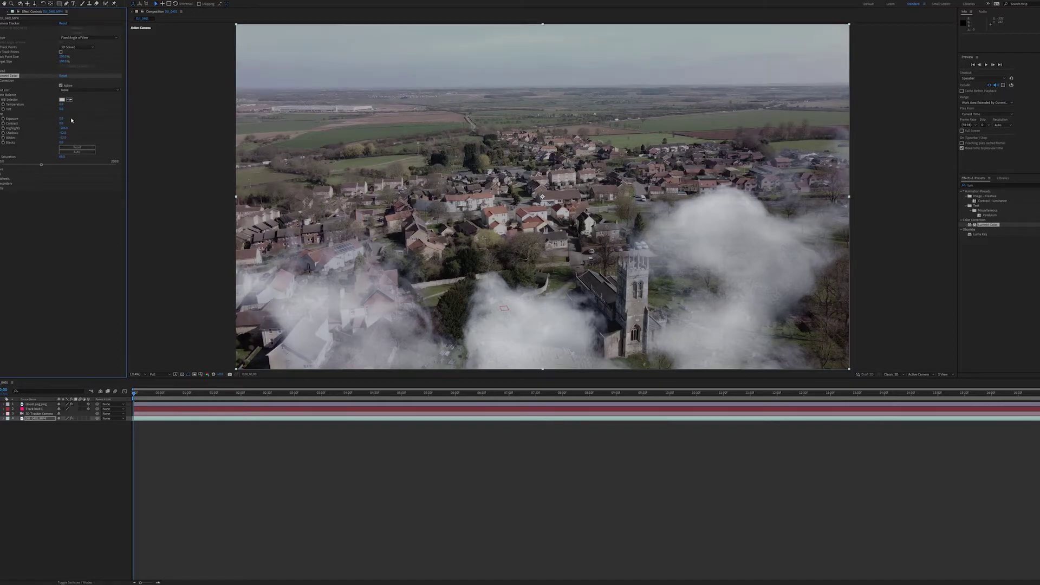
left_click(61, 119)
key("Return")
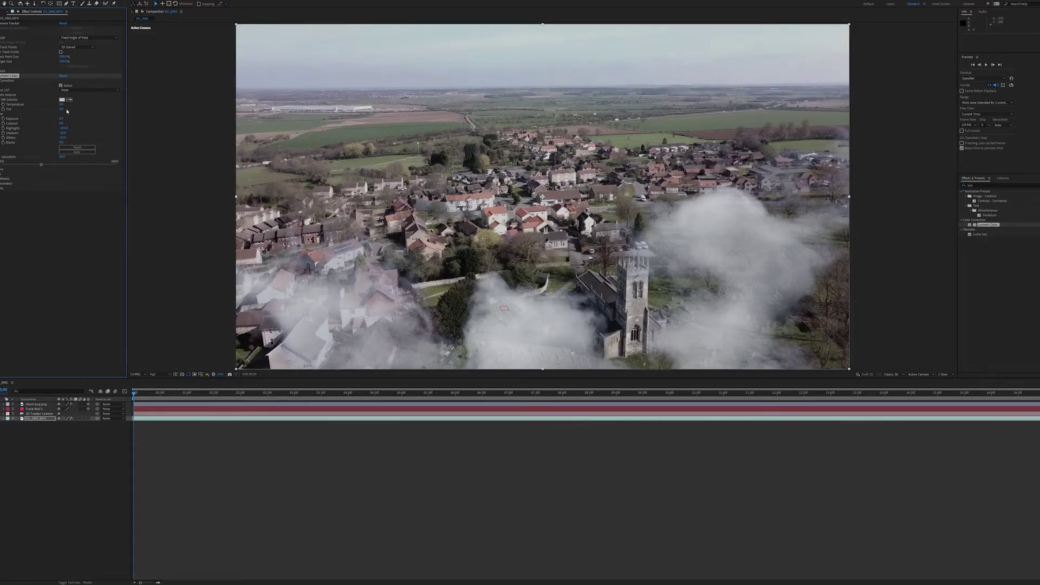
Set the footage's contrast to 40, then fine-tune it slightly lower.
left_click(62, 123)
type("40")
key("Return")
left_click_drag(74, 124, 70, 124)
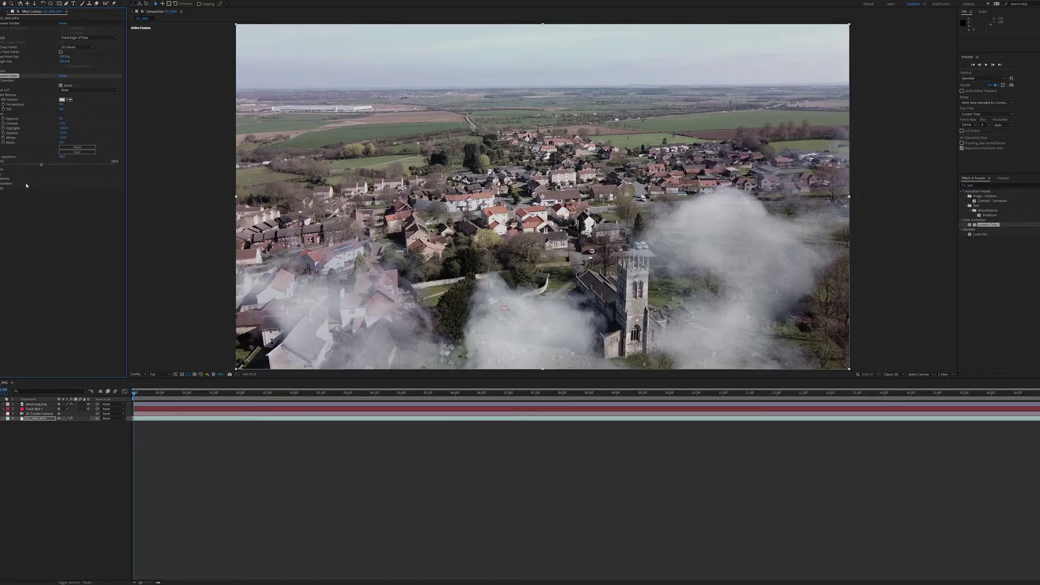
Add a slight faded-film look in Lumetri's creative adjustments and scrub through the timeline to review the grade.
left_click(1, 169)
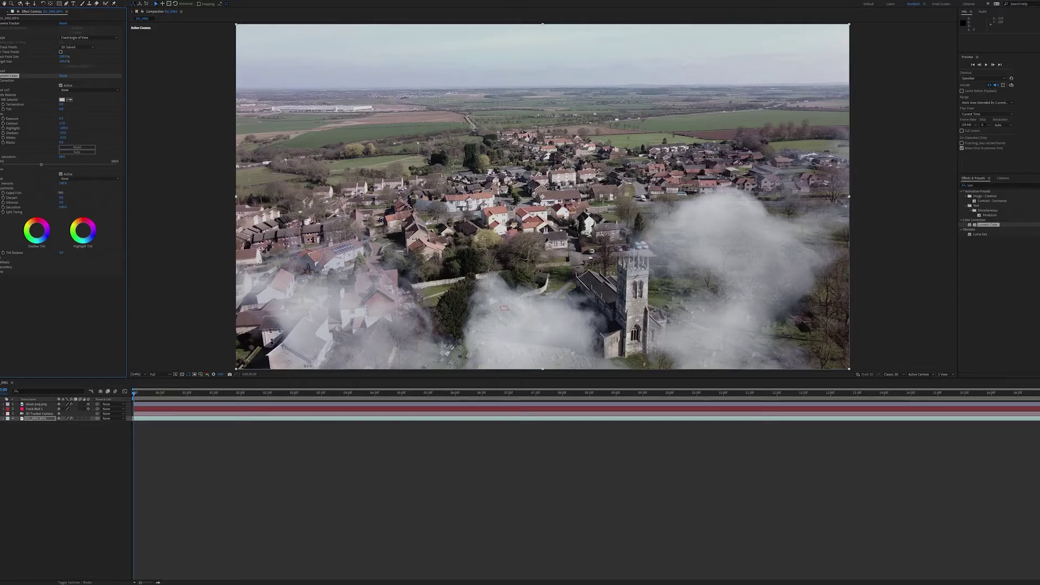
mouse_move(11, 197)
left_mouse_down()
mouse_move(63, 195)
mouse_move(16, 197)
left_mouse_up()
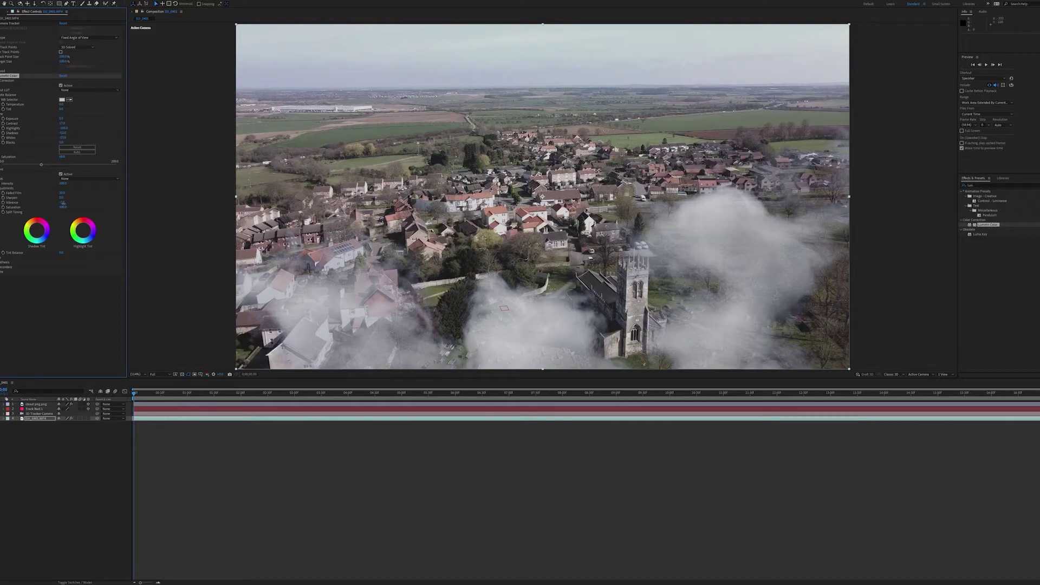
left_click(65, 296)
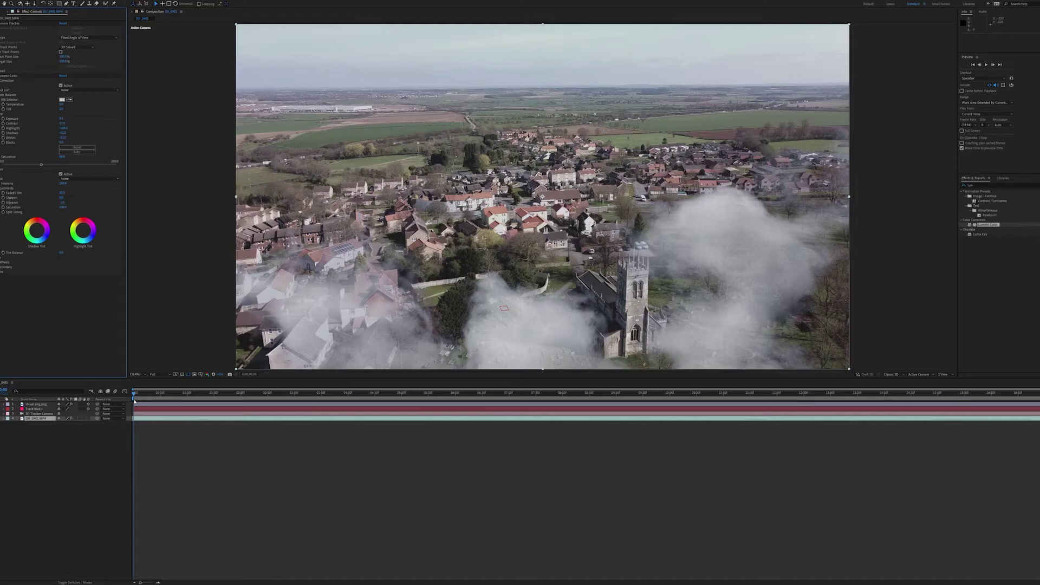
left_click_drag(134, 395, 818, 413)
left_click_drag(679, 438, 120, 496)
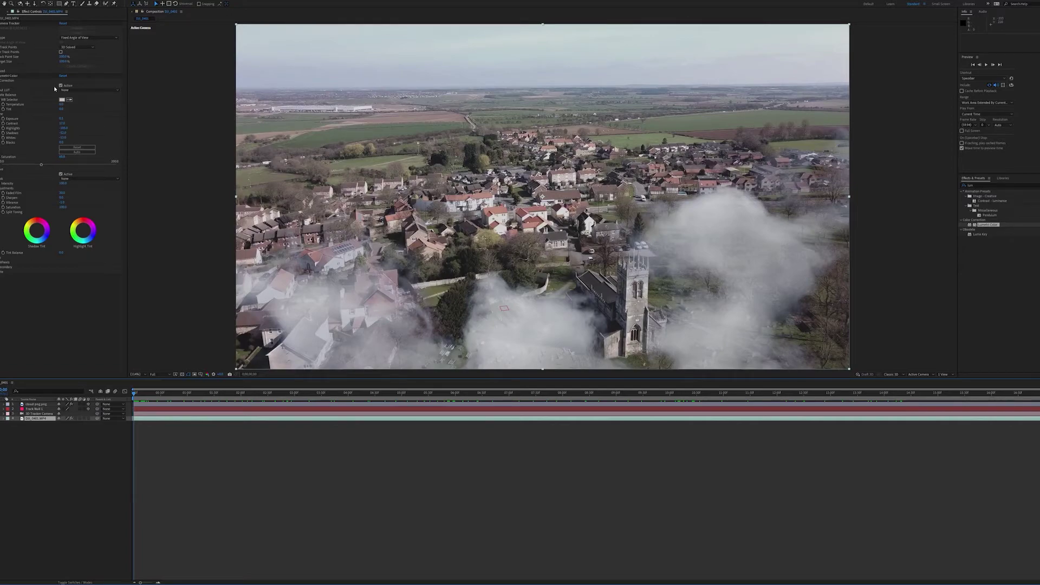
Lower the footage's color temperature to give the scene a cooler, bluish tone.
left_click(2, 104)
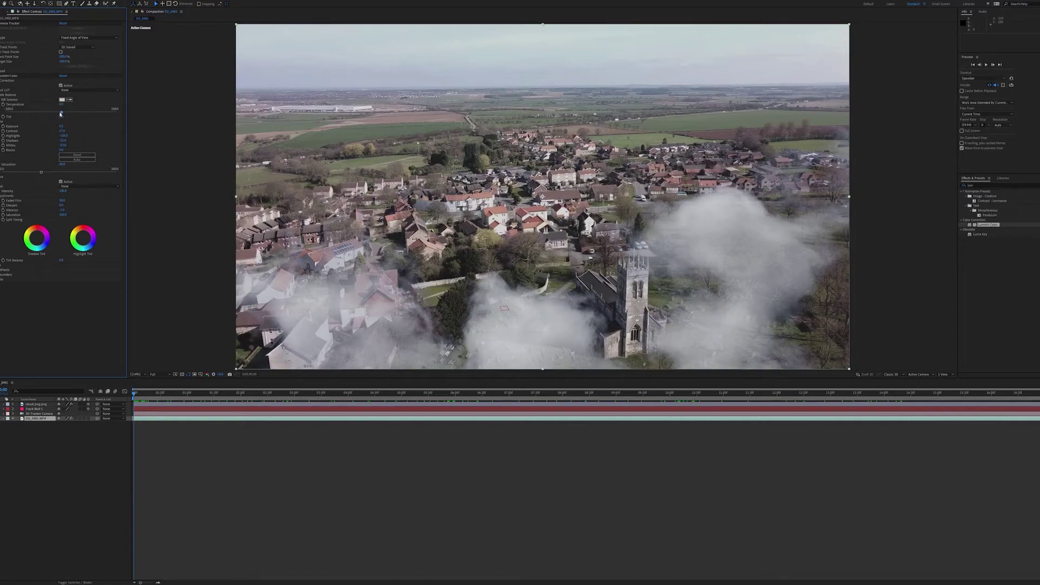
left_click(61, 113)
mouse_move(59, 113)
left_mouse_down()
mouse_move(33, 113)
mouse_move(44, 114)
left_mouse_up()
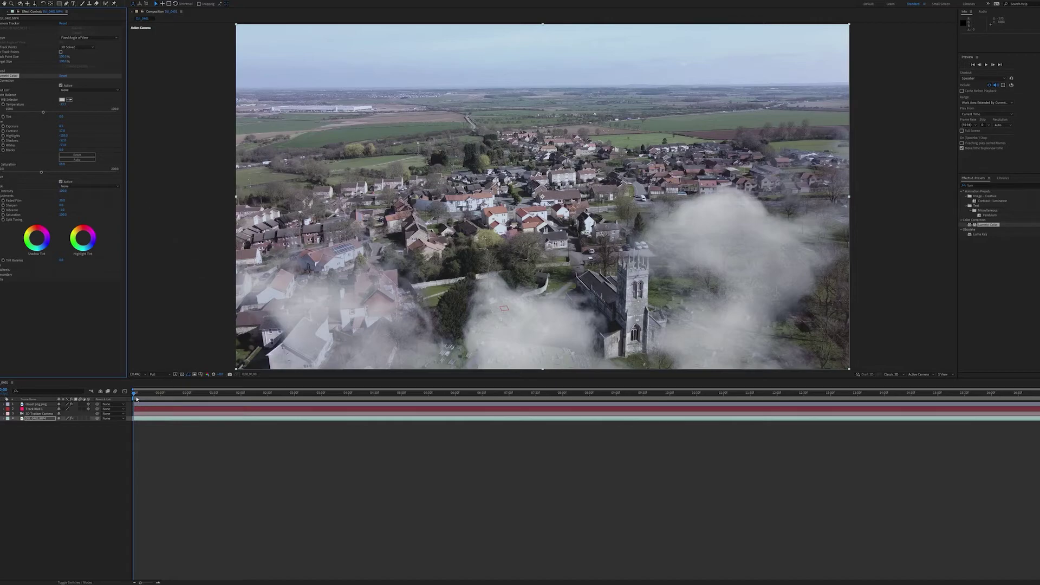
Return to the first frame and play back the graded footage with the animated clouds.
left_click_drag(134, 392, 135, 431)
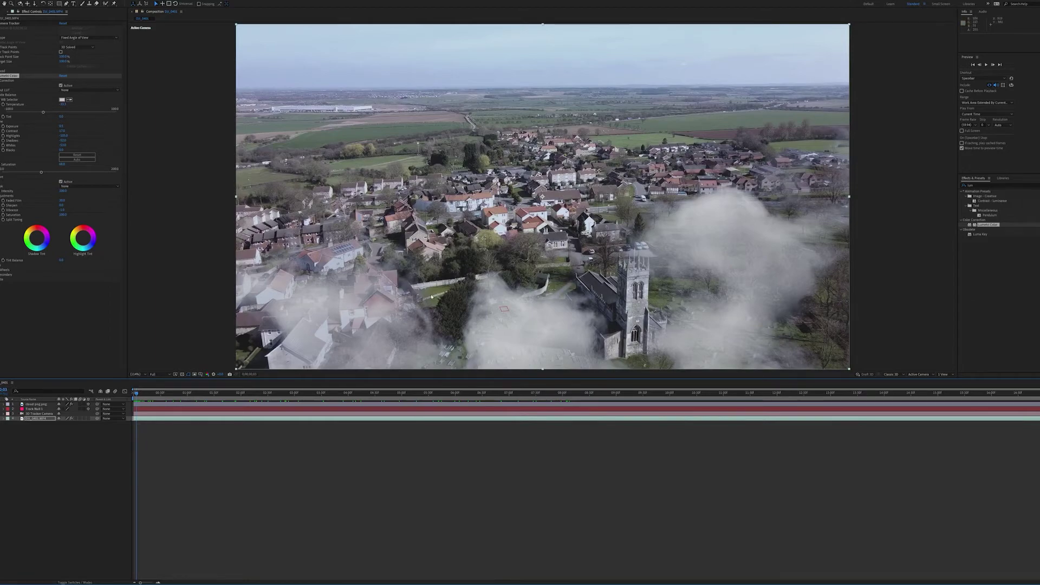
key("Home")
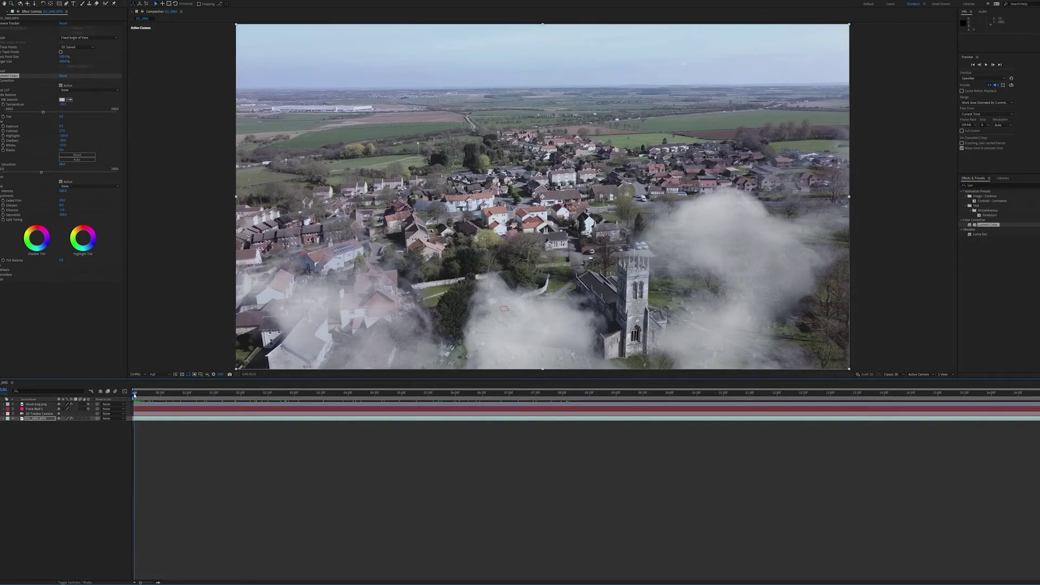
left_click(196, 449)
key("space")
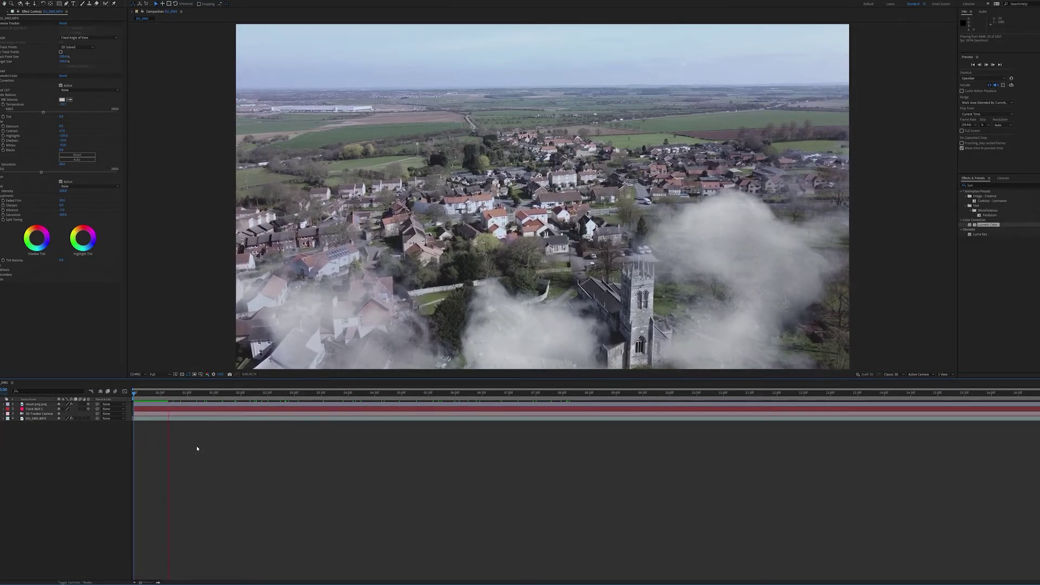